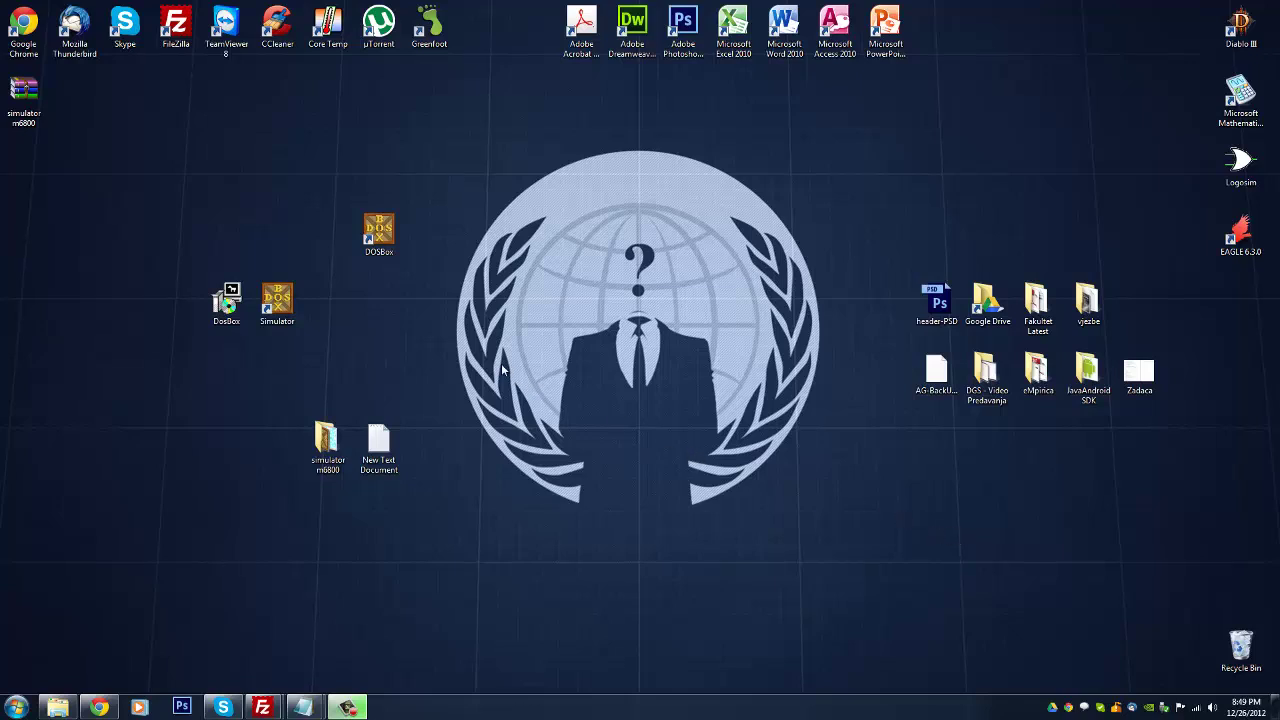
Step: Move the simulator m6800 folder on the desktop to a free spot beyond the New Text Document file
{"action": "double_click", "coordinate": [380, 250]}
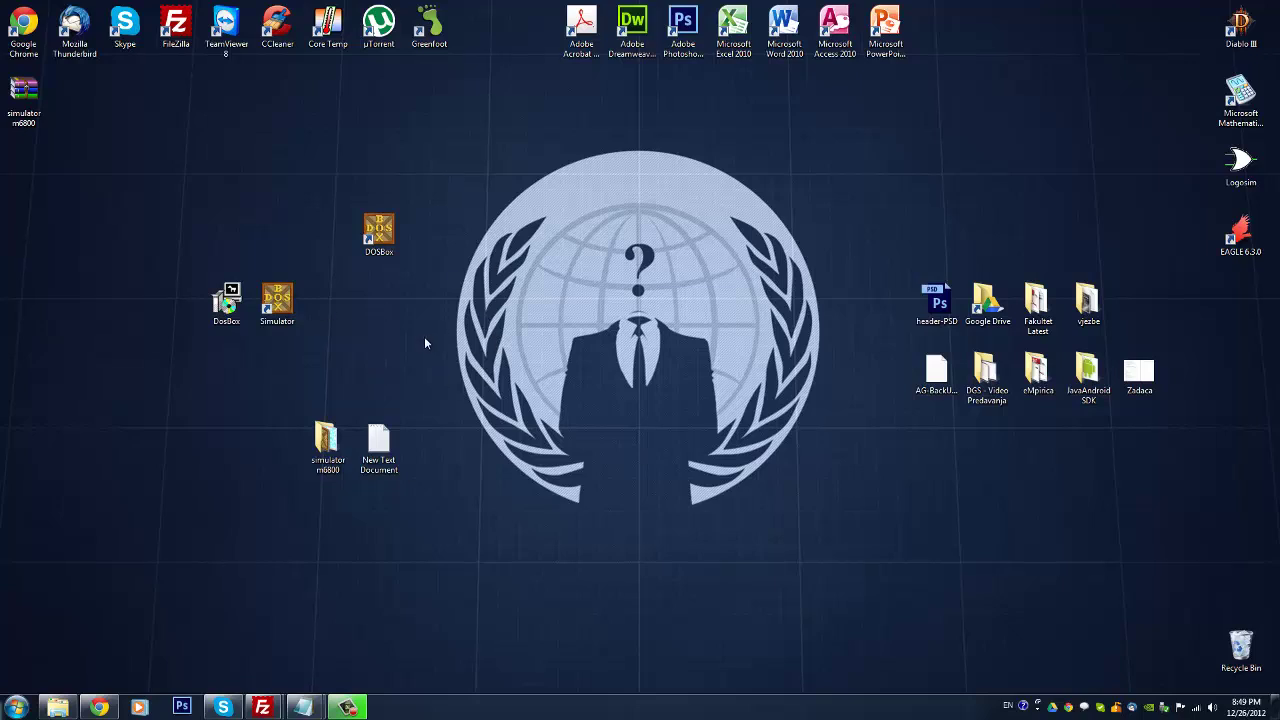
{"action": "left_click", "coordinate": [323, 444]}
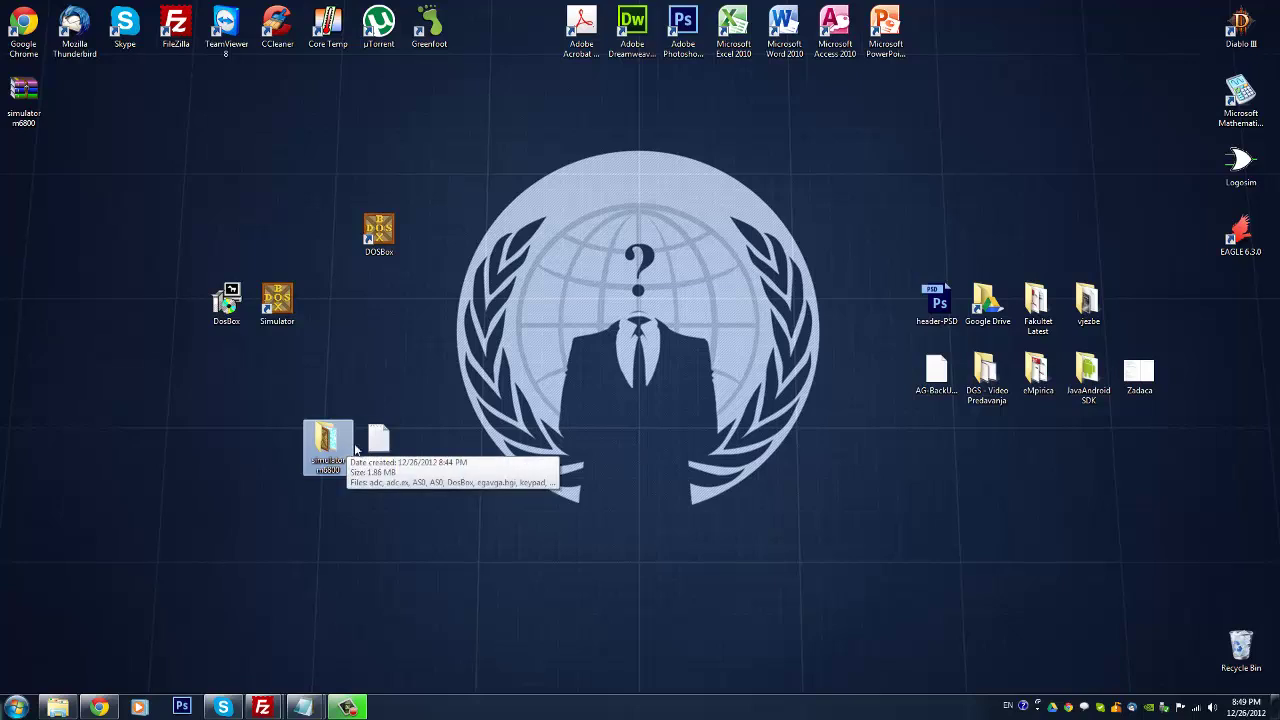
{"action": "left_click", "coordinate": [459, 466]}
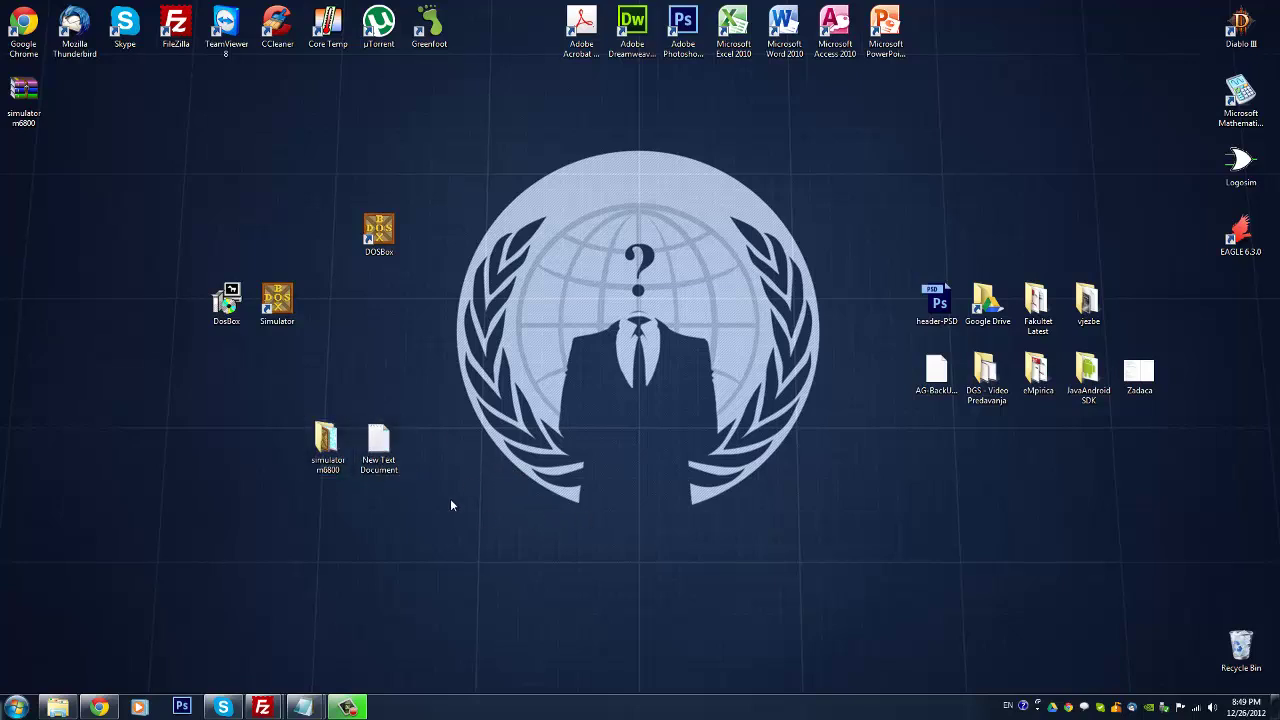
{"action": "left_click_drag", "start_coordinate": [334, 461], "coordinate": [496, 530]}
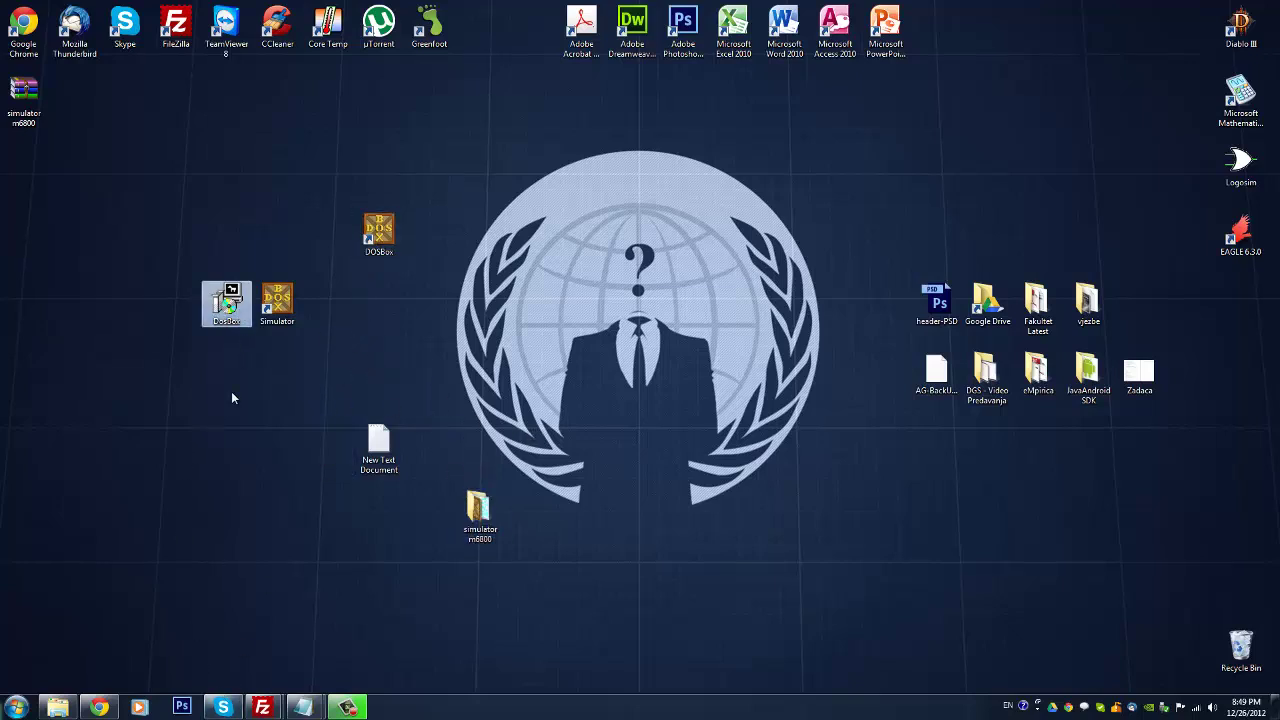
Step: Switch to Chrome, open google.ba in a new tab and search for dosbox
{"action": "left_click", "coordinate": [104, 711]}
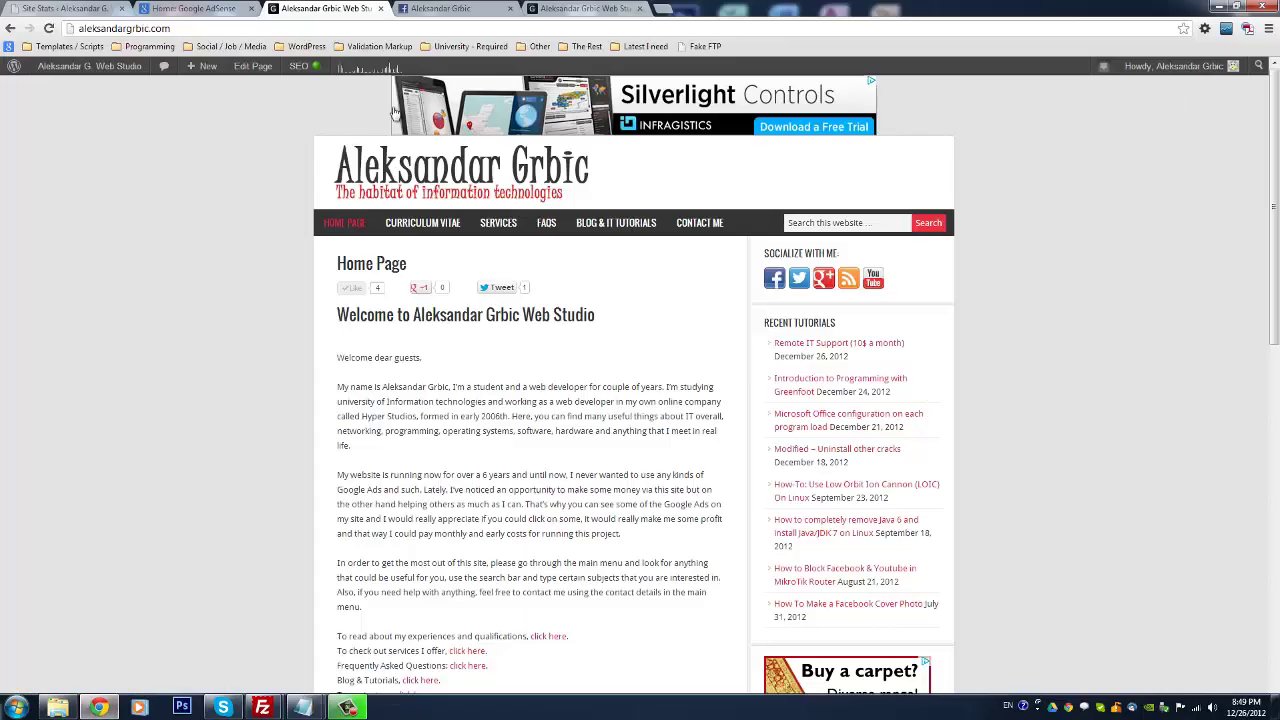
{"action": "key", "text": "ctrl+t"}
{"action": "type", "text": "google.ba"}
{"action": "key", "text": "Return"}
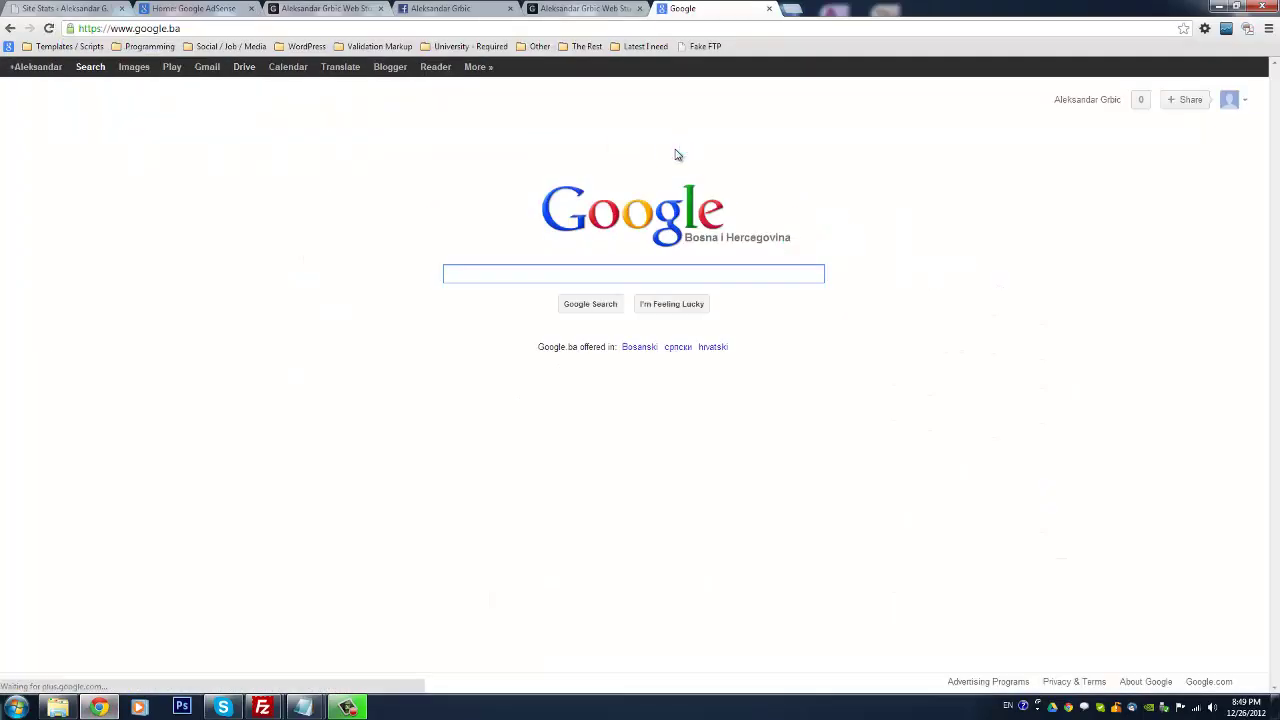
{"action": "type", "text": "dosbox"}
{"action": "key", "text": "Return"}
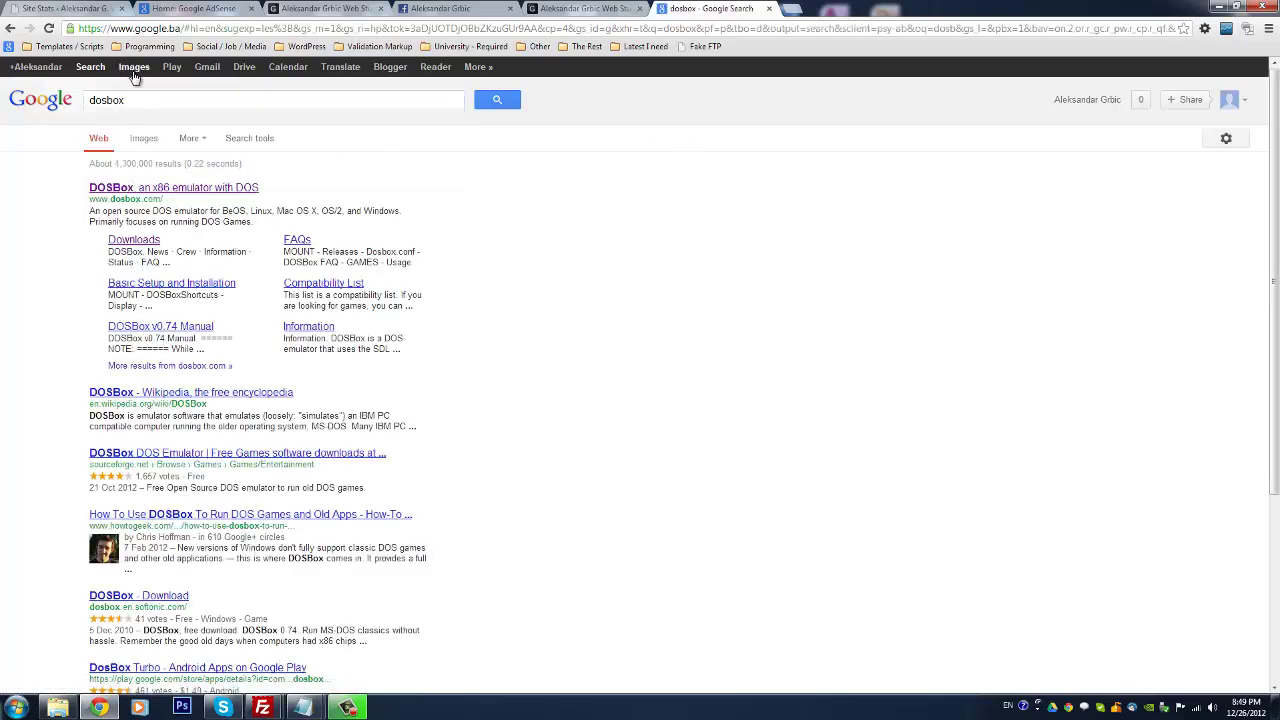
Step: Open the Downloads page of the official DOSBox website, look over the offered versions, and close the tab
{"action": "left_click", "coordinate": [152, 99]}
{"action": "left_click", "coordinate": [172, 199]}
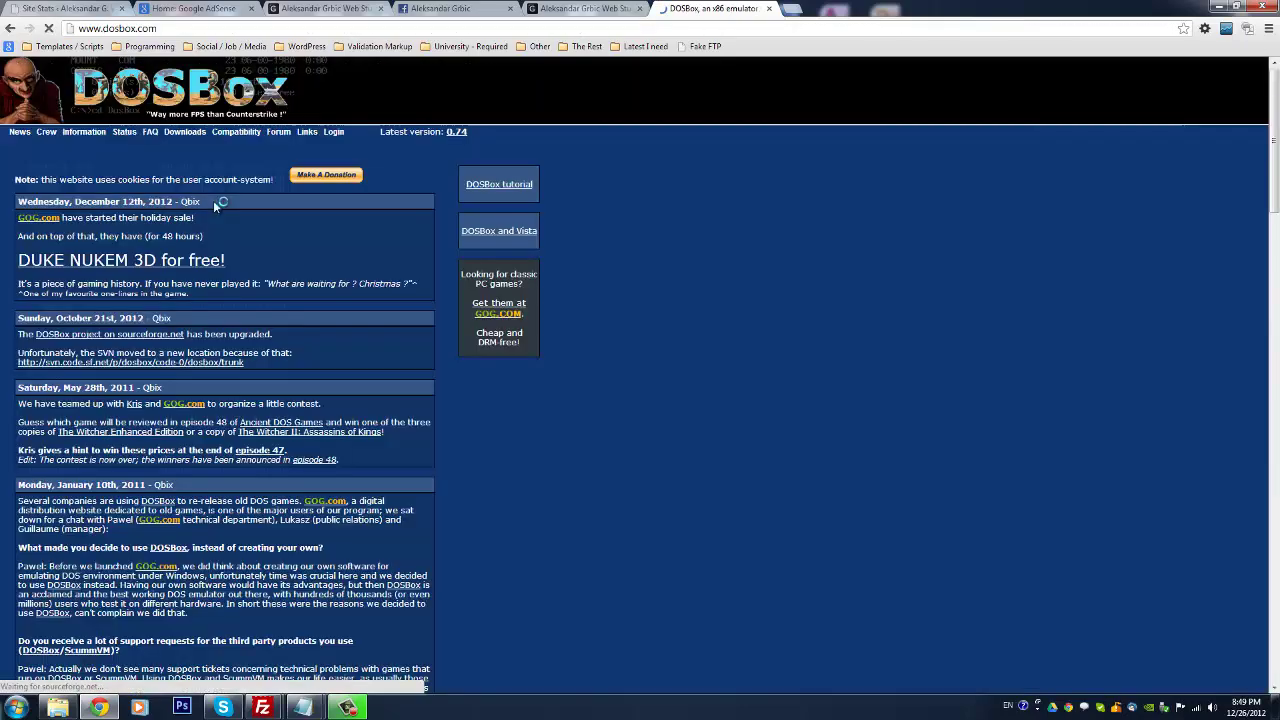
{"action": "left_click", "coordinate": [182, 132]}
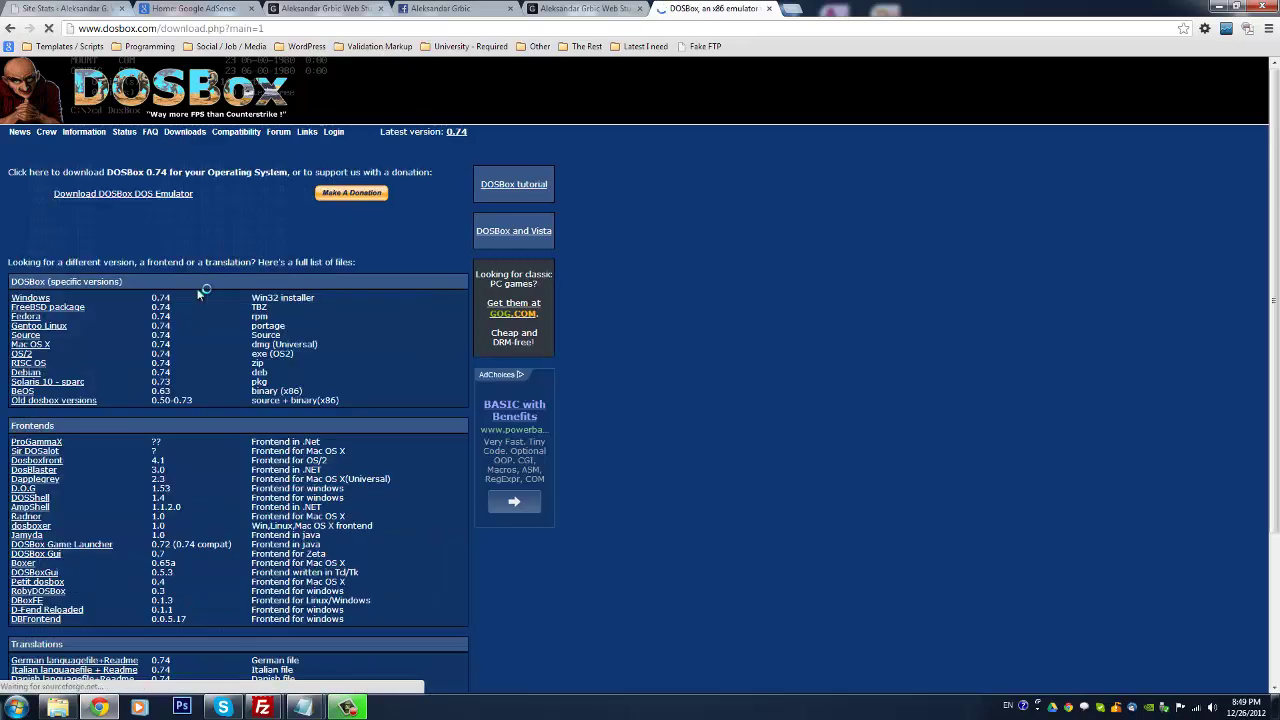
{"action": "scroll", "coordinate": [757, 286], "scroll_direction": "down", "scroll_amount": 3}
{"action": "scroll", "coordinate": [780, 331], "scroll_direction": "up", "scroll_amount": 3}
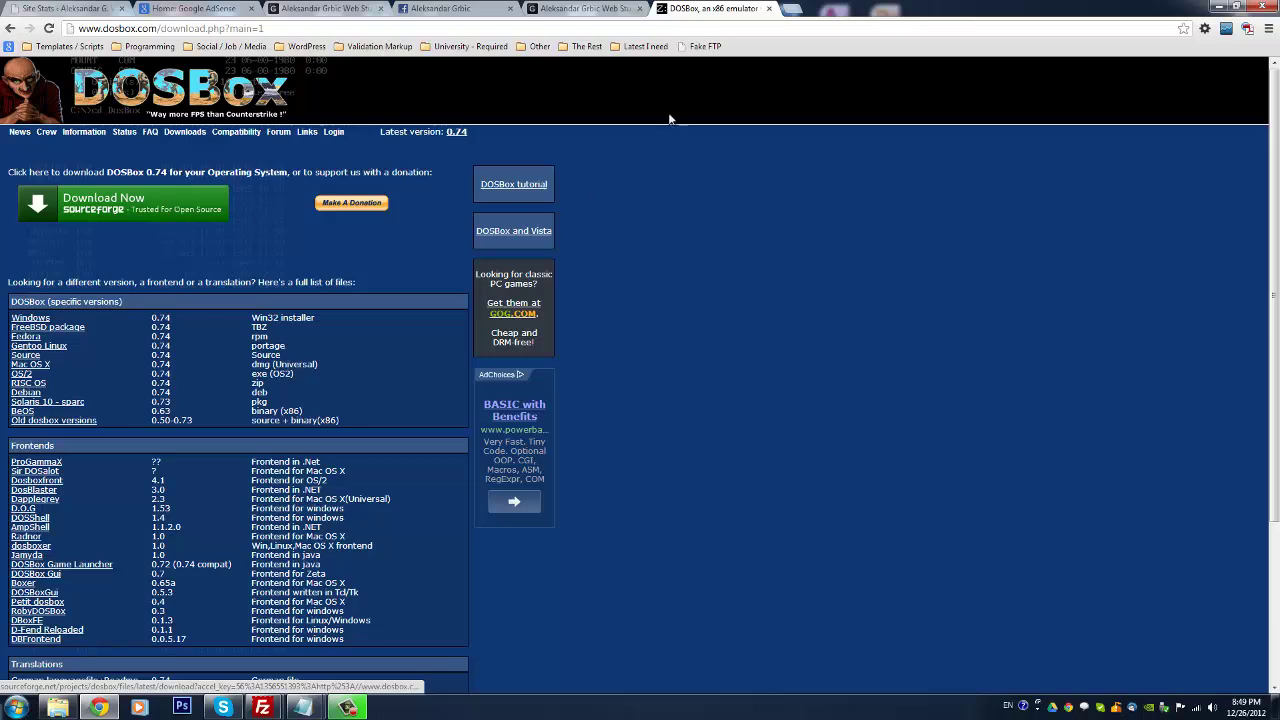
{"action": "left_click", "coordinate": [770, 9]}
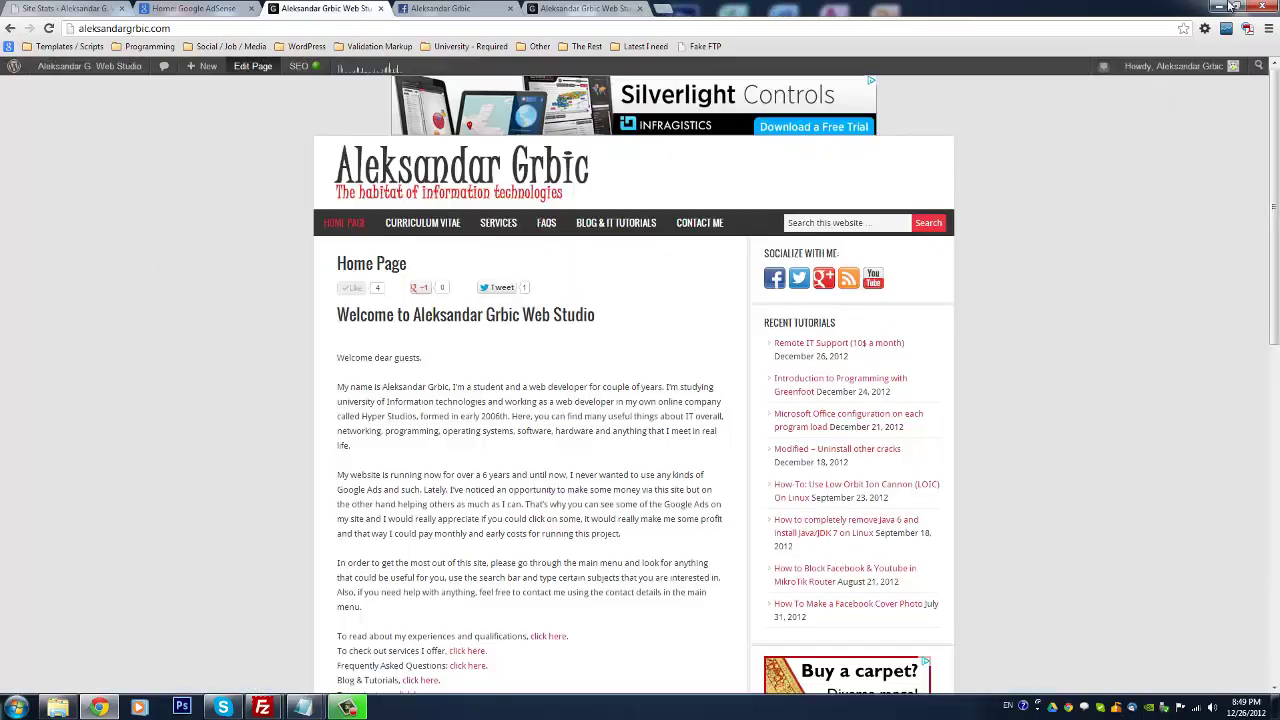
Step: Minimize the browser, launch the DosBox installer from the desktop and cancel its setup
{"action": "left_click", "coordinate": [1218, 5]}
{"action": "double_click", "coordinate": [226, 300]}
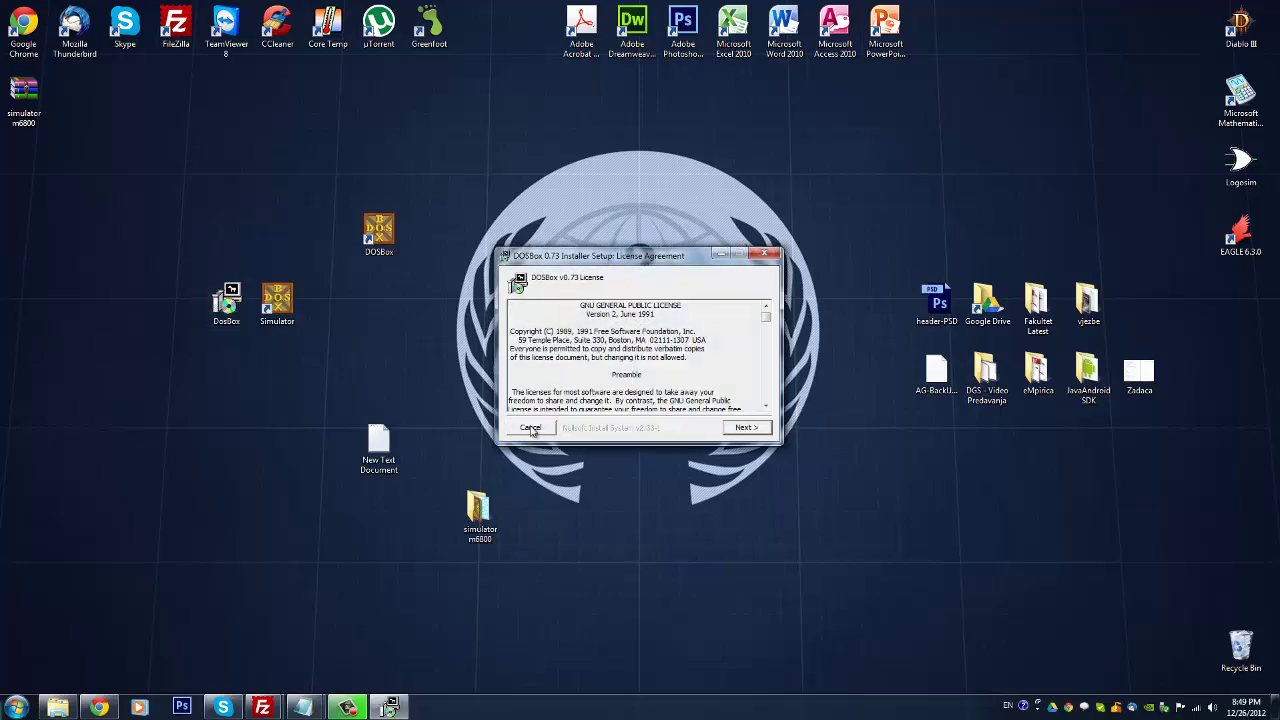
{"action": "left_click", "coordinate": [530, 427]}
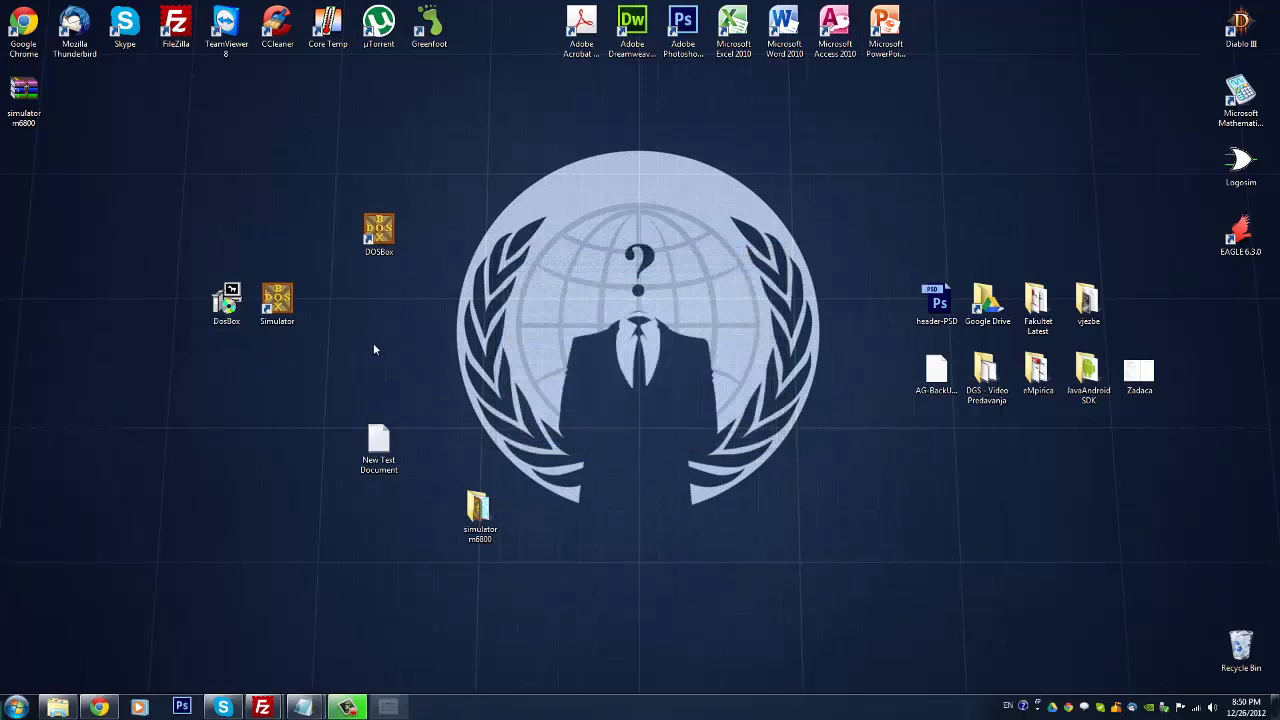
{"action": "left_click", "coordinate": [743, 404]}
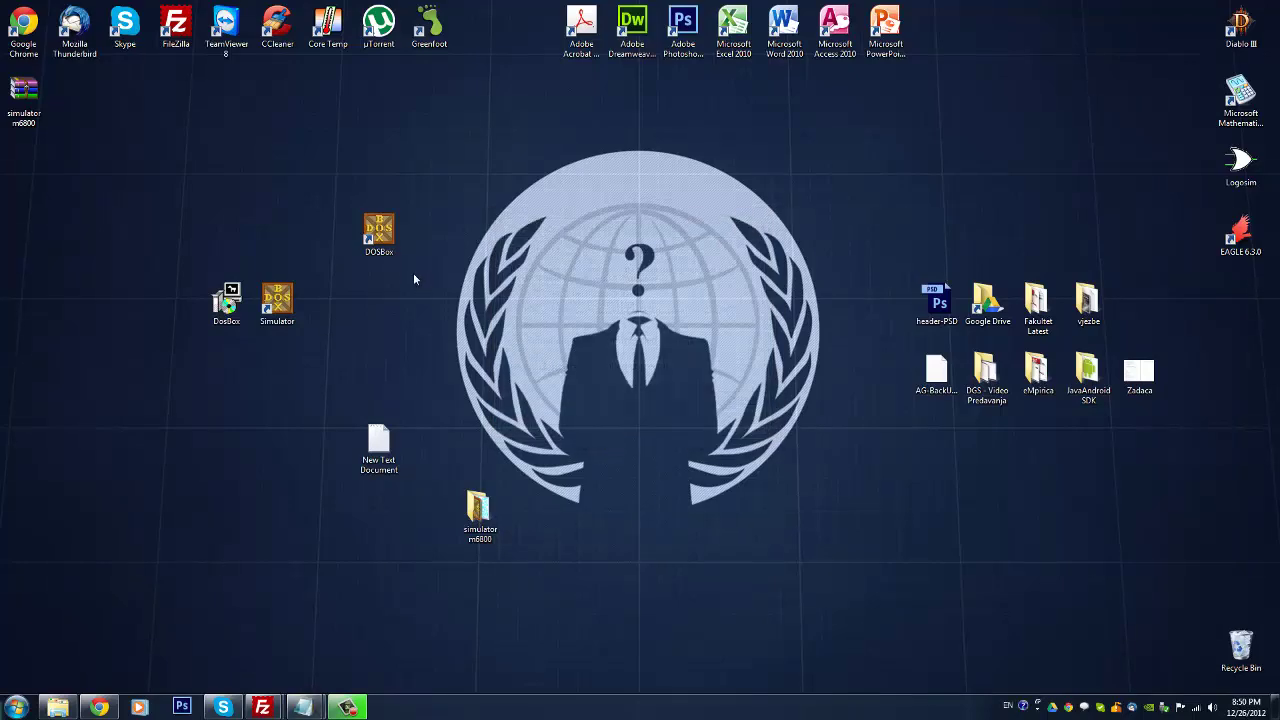
Step: Launch DOSBox from the desktop, move its window toward the middle and run the help command
{"action": "double_click", "coordinate": [366, 231]}
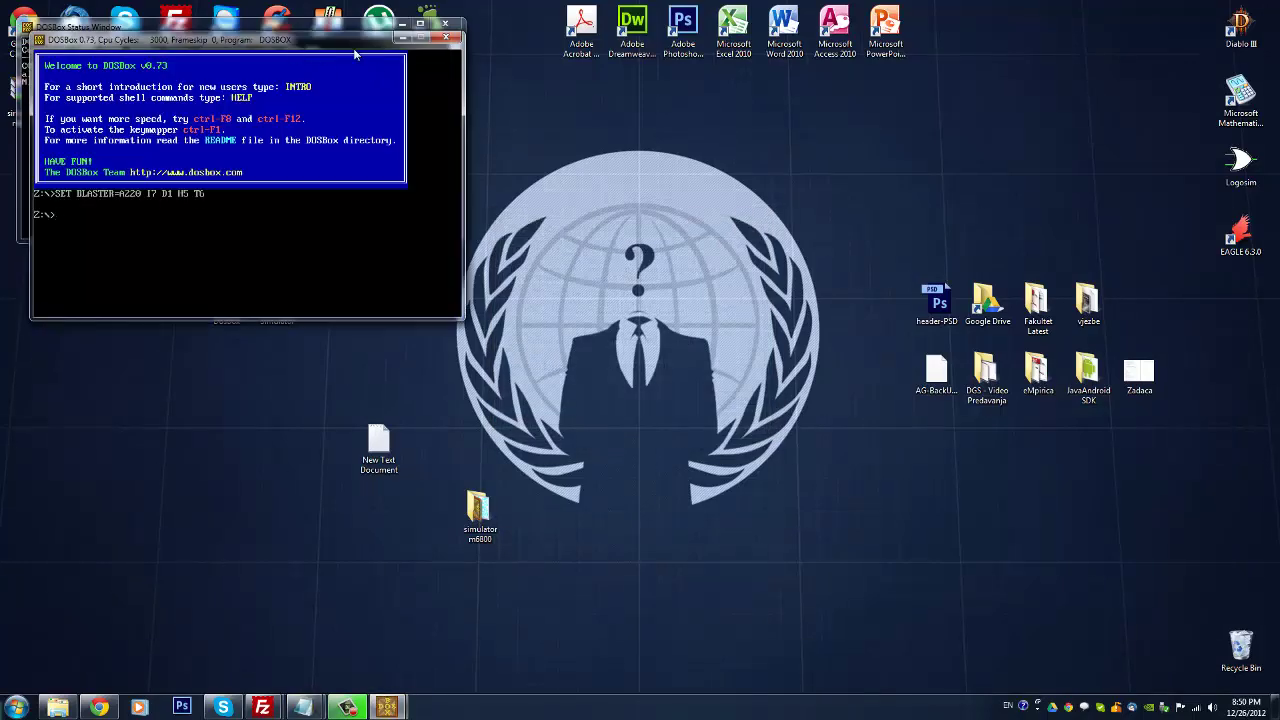
{"action": "left_click_drag", "start_coordinate": [346, 46], "coordinate": [851, 319]}
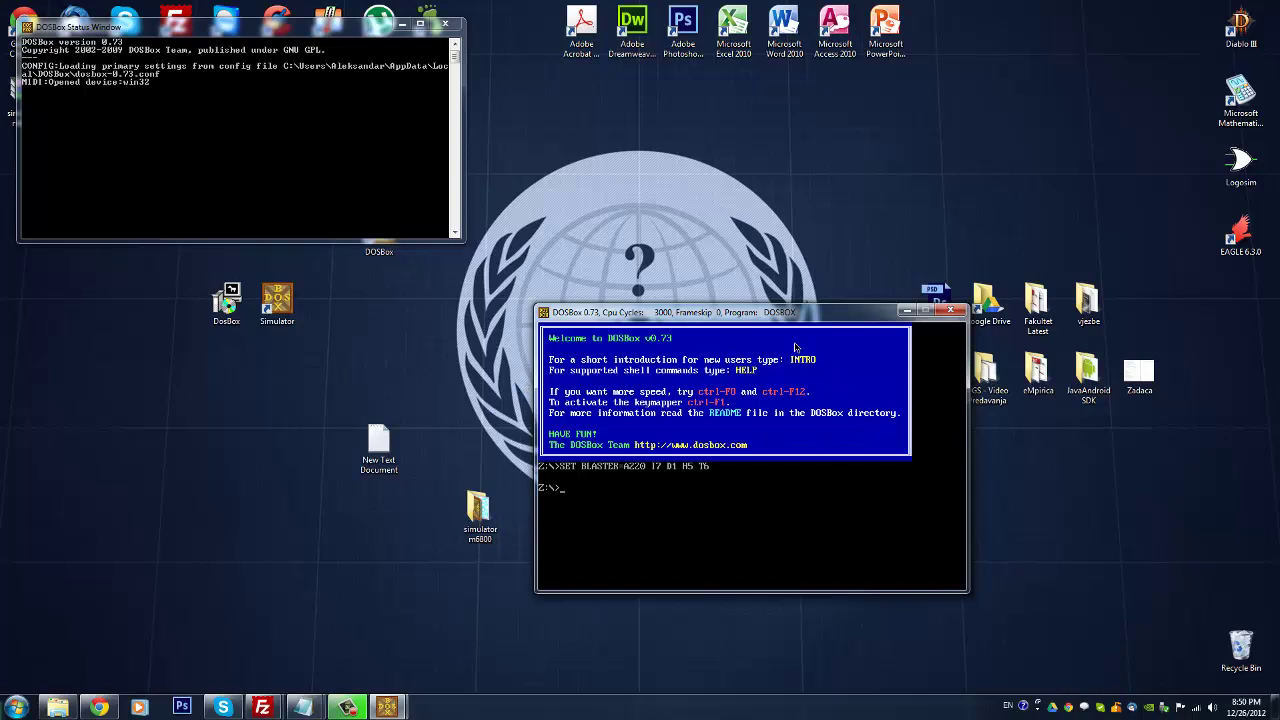
{"action": "left_click_drag", "start_coordinate": [768, 313], "coordinate": [719, 234]}
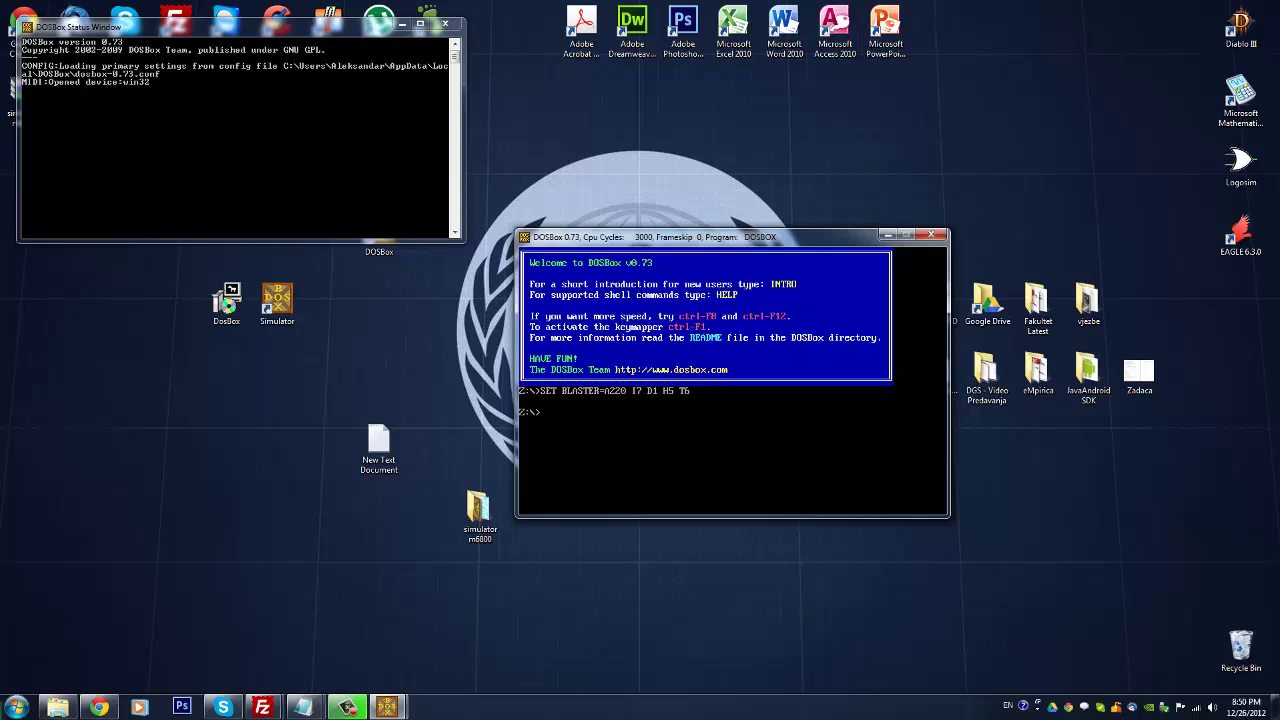
{"action": "type", "text": "help"}
{"action": "key", "text": "Return"}
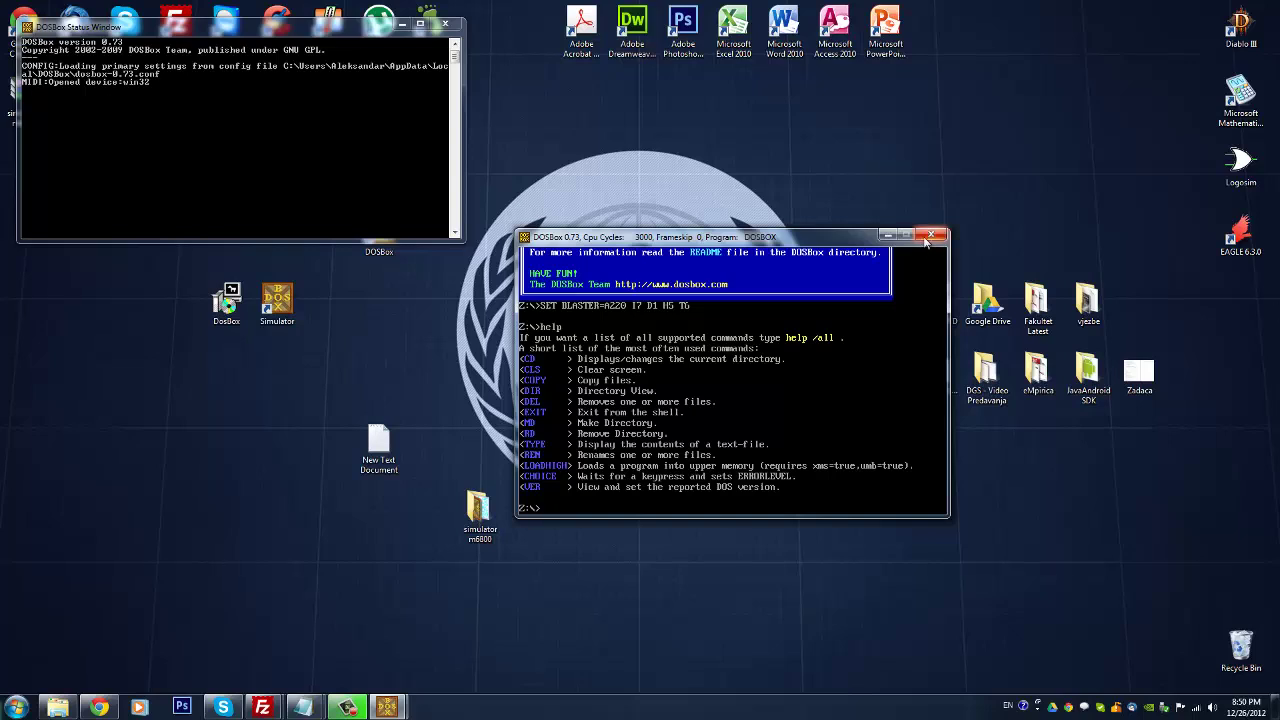
{"action": "left_click_drag", "start_coordinate": [582, 247], "coordinate": [561, 230]}
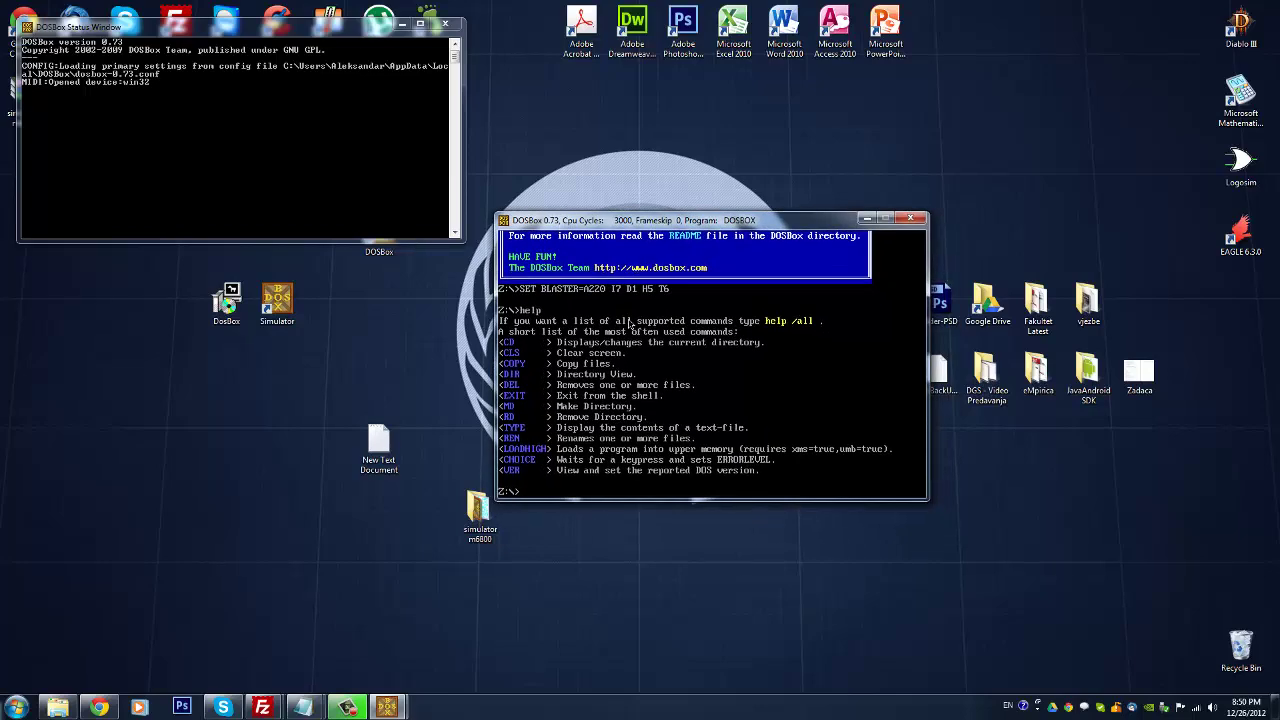
Step: Close DOSBox and refresh the desktop
{"action": "left_click", "coordinate": [905, 219]}
{"action": "right_click", "coordinate": [544, 243]}
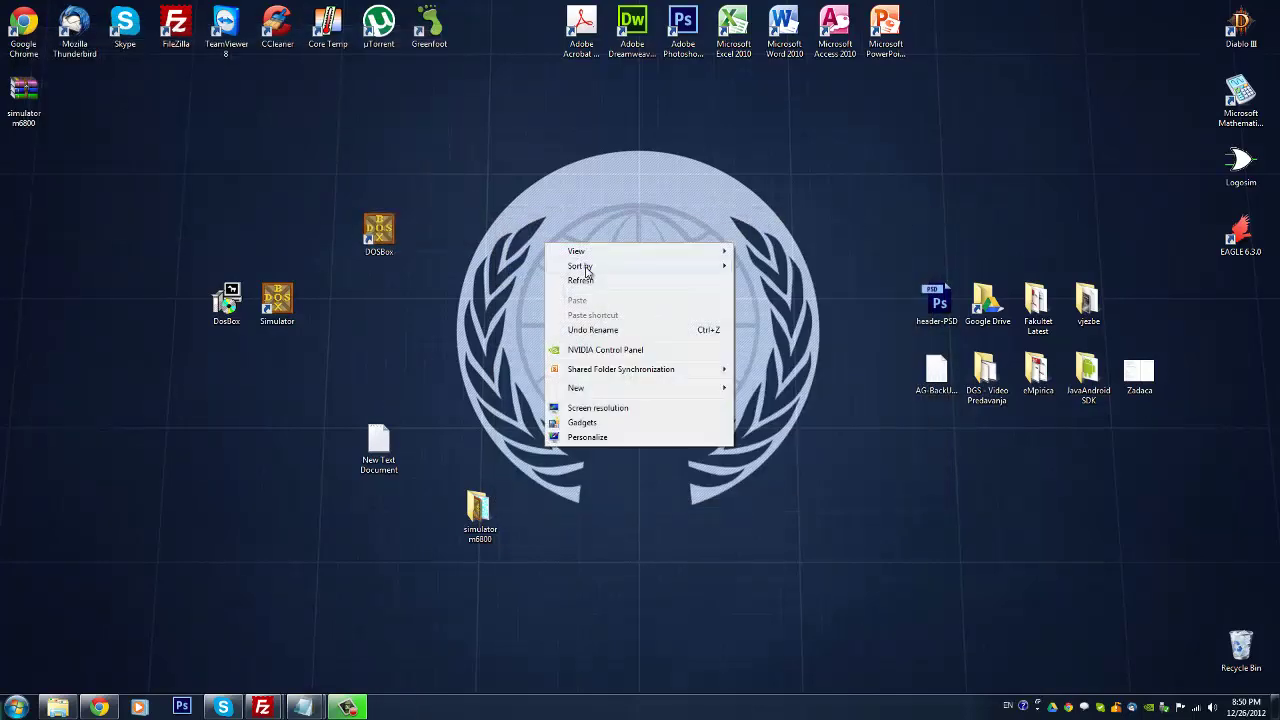
{"action": "left_click", "coordinate": [593, 281]}
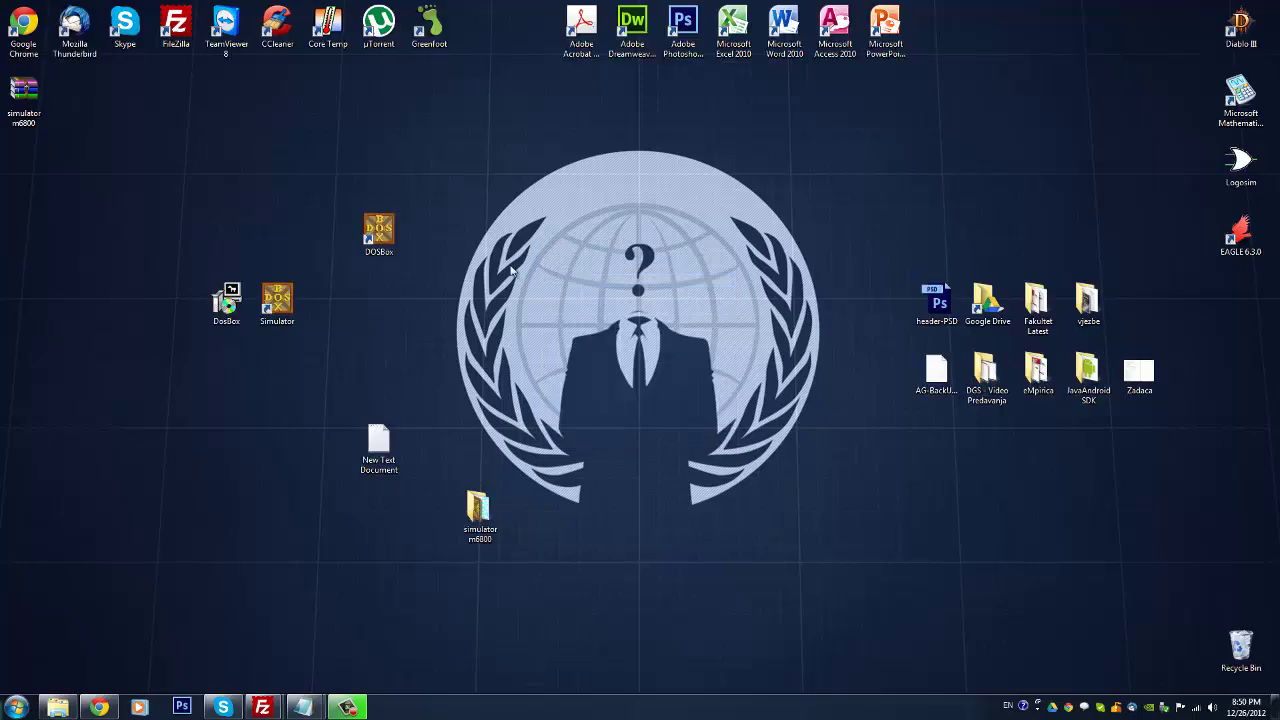
Step: Open the simulator m6800 folder, select the sim application, and move the window clear of the DOSBox desktop shortcut
{"action": "double_click", "coordinate": [478, 510]}
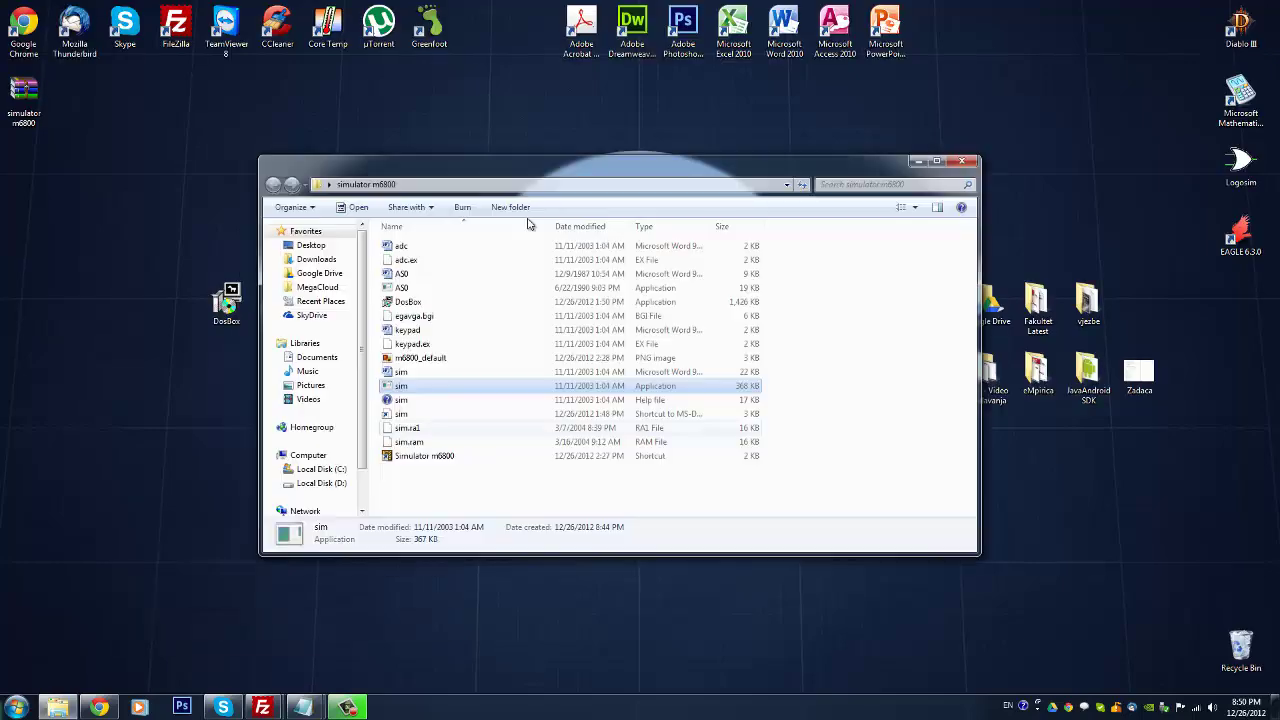
{"action": "left_click_drag", "start_coordinate": [551, 181], "coordinate": [726, 234]}
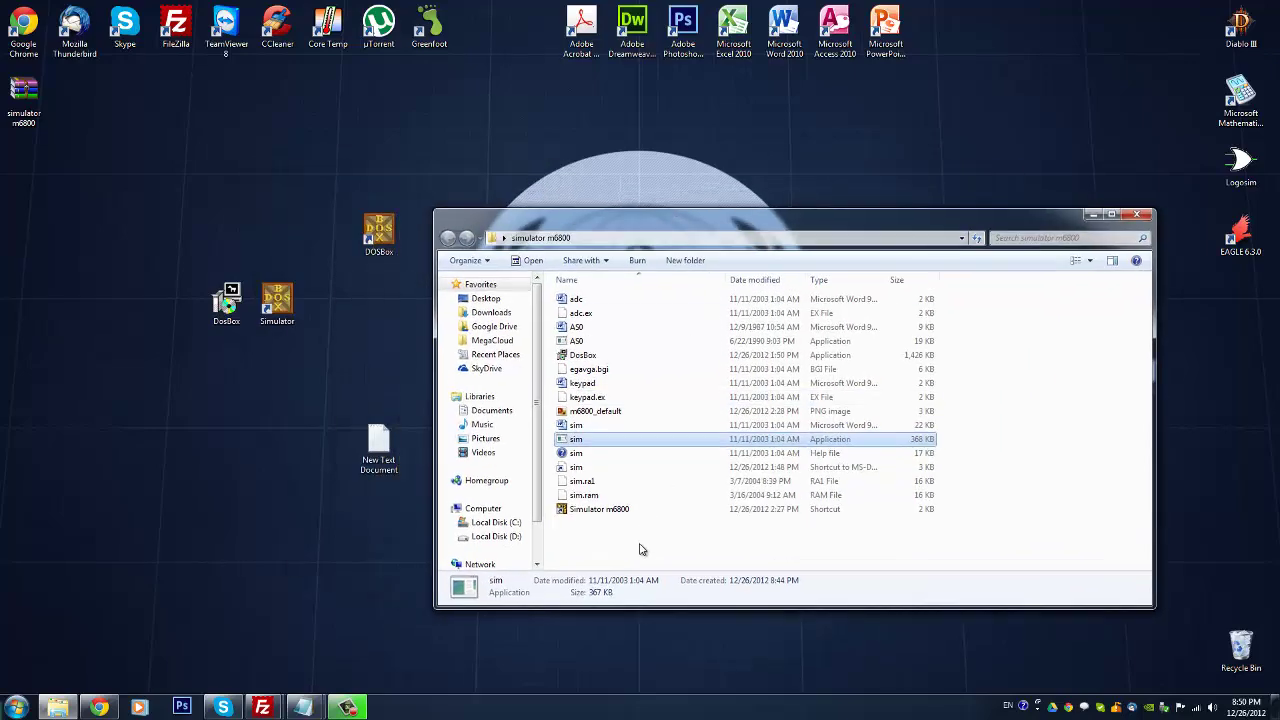
{"action": "left_click", "coordinate": [645, 547]}
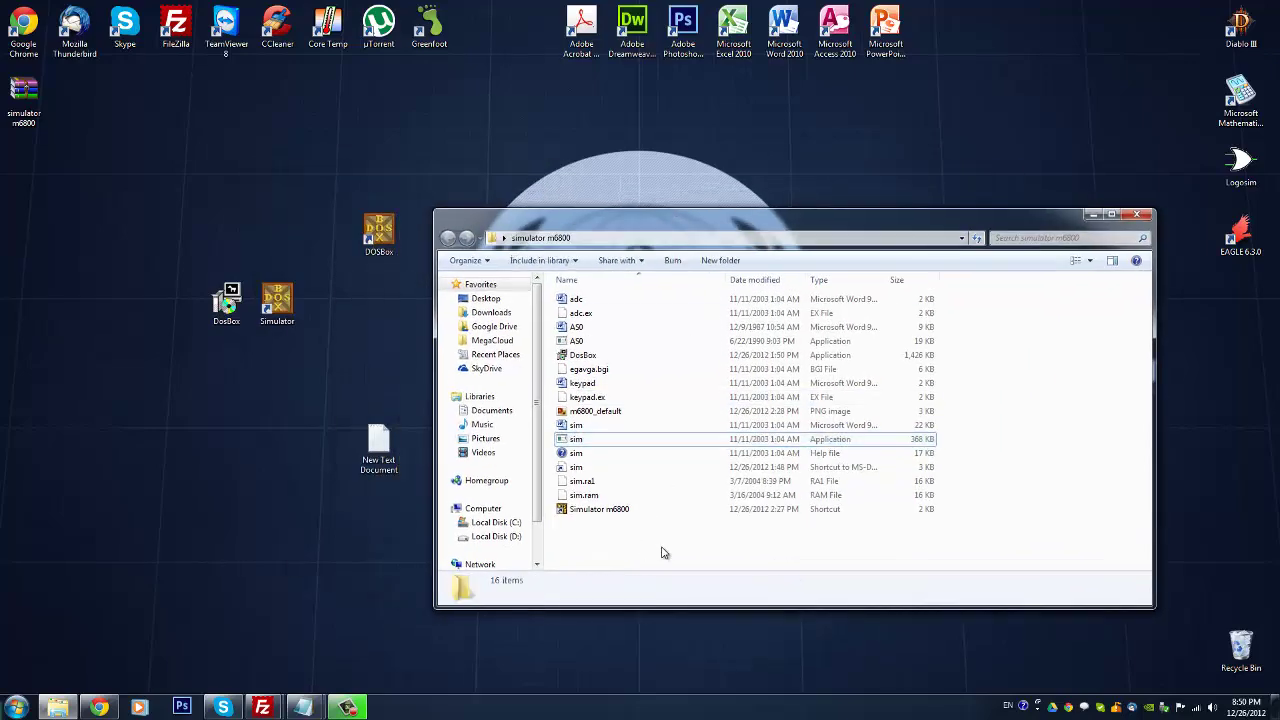
{"action": "left_click", "coordinate": [597, 400]}
{"action": "left_click", "coordinate": [576, 453]}
{"action": "left_click", "coordinate": [576, 439]}
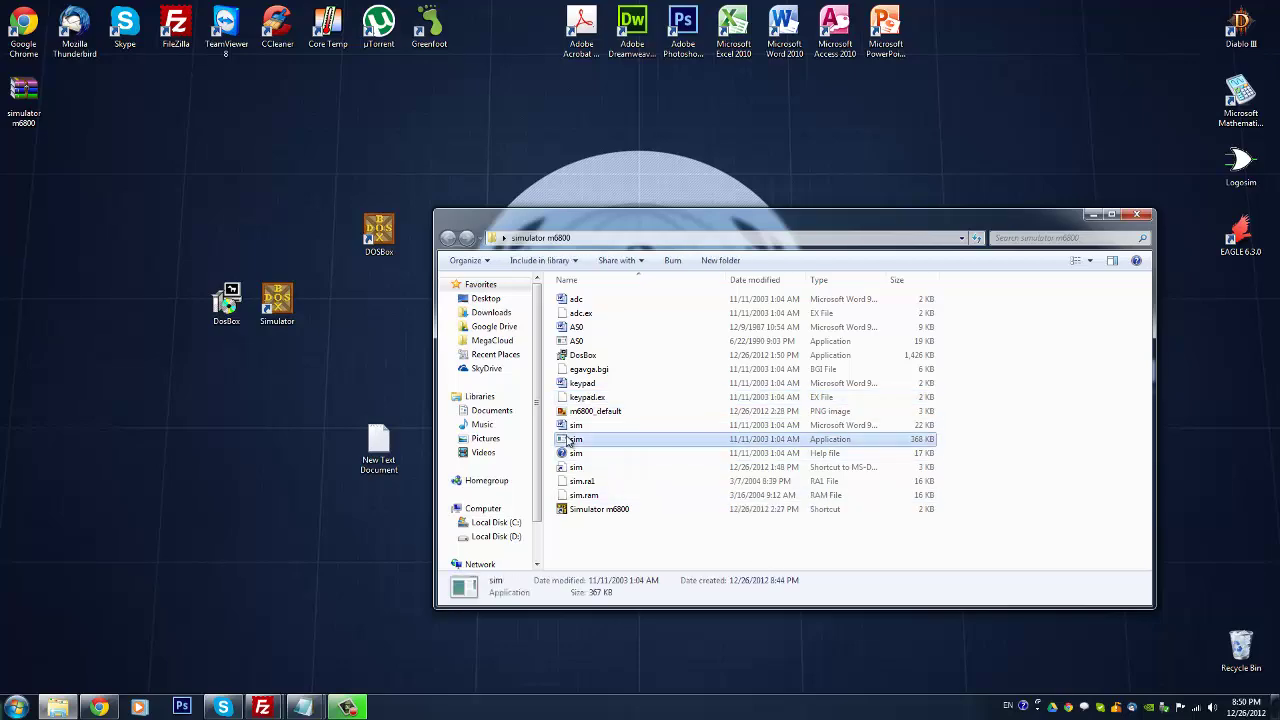
{"action": "left_click_drag", "start_coordinate": [554, 212], "coordinate": [773, 157]}
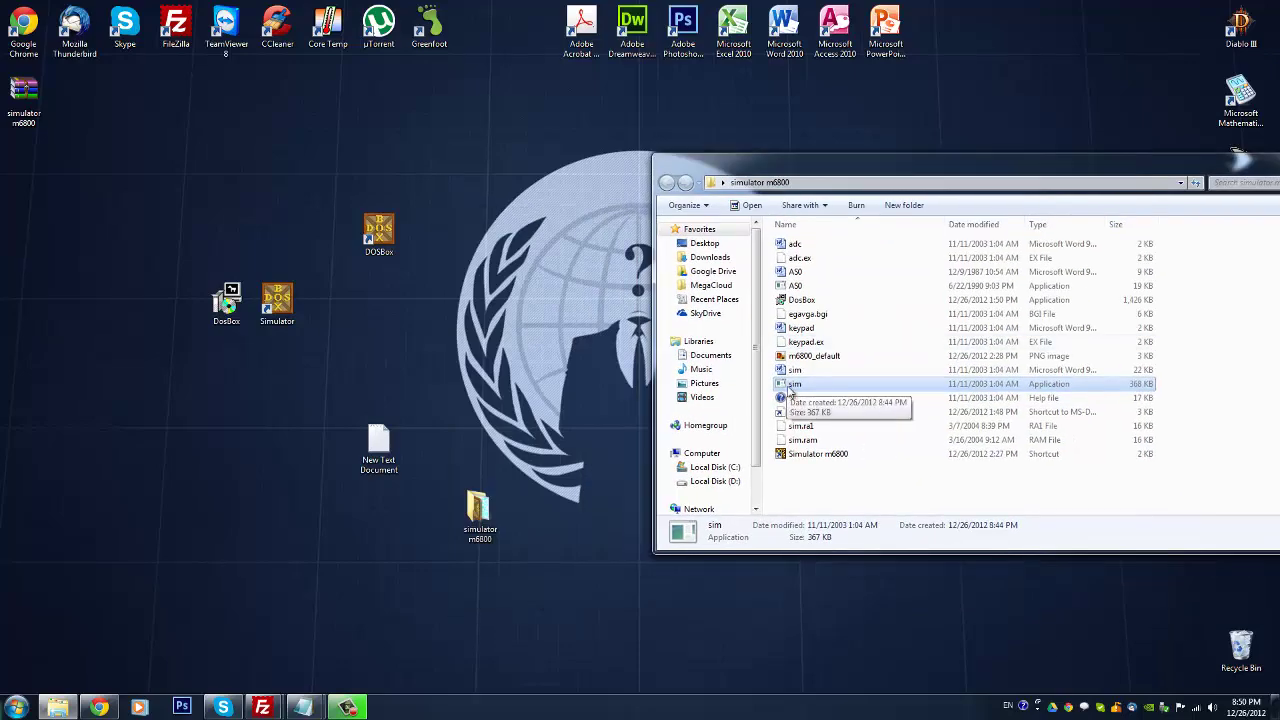
Step: Run the sim application through the DOSBox desktop shortcut and arrange the simulator and status windows side by side
{"action": "left_click_drag", "start_coordinate": [795, 384], "coordinate": [377, 243]}
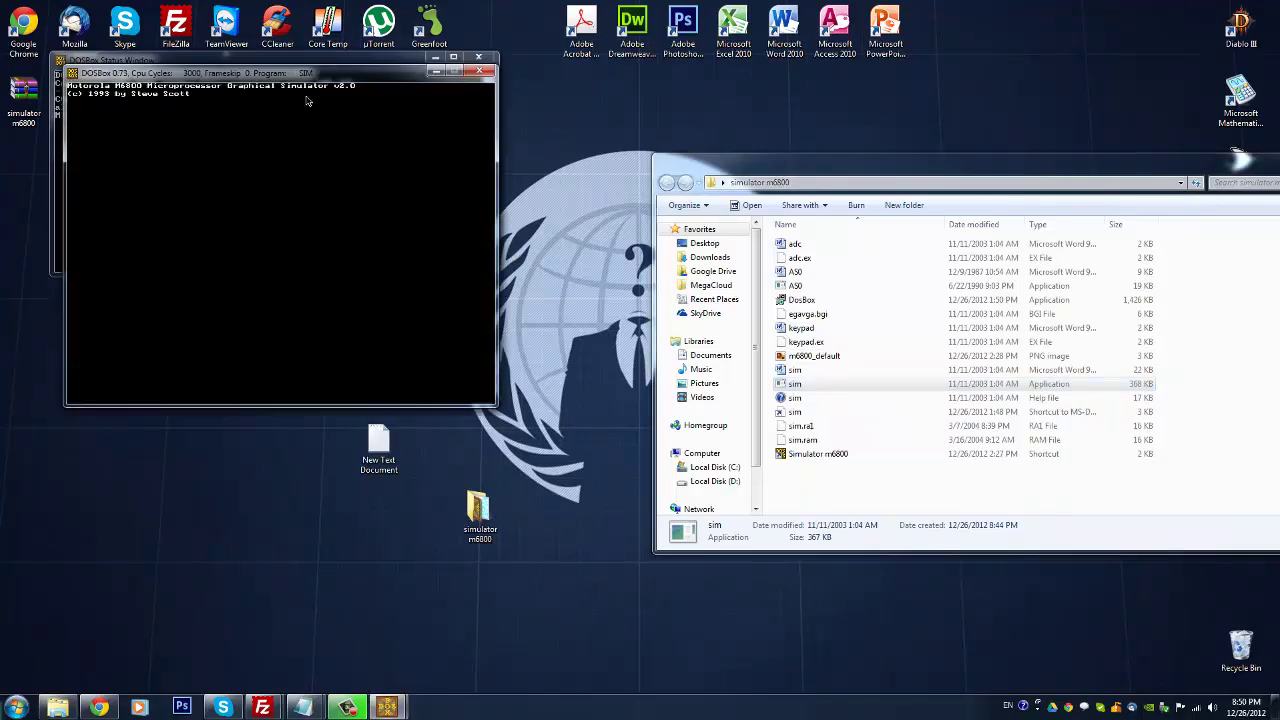
{"action": "left_click_drag", "start_coordinate": [283, 77], "coordinate": [793, 286]}
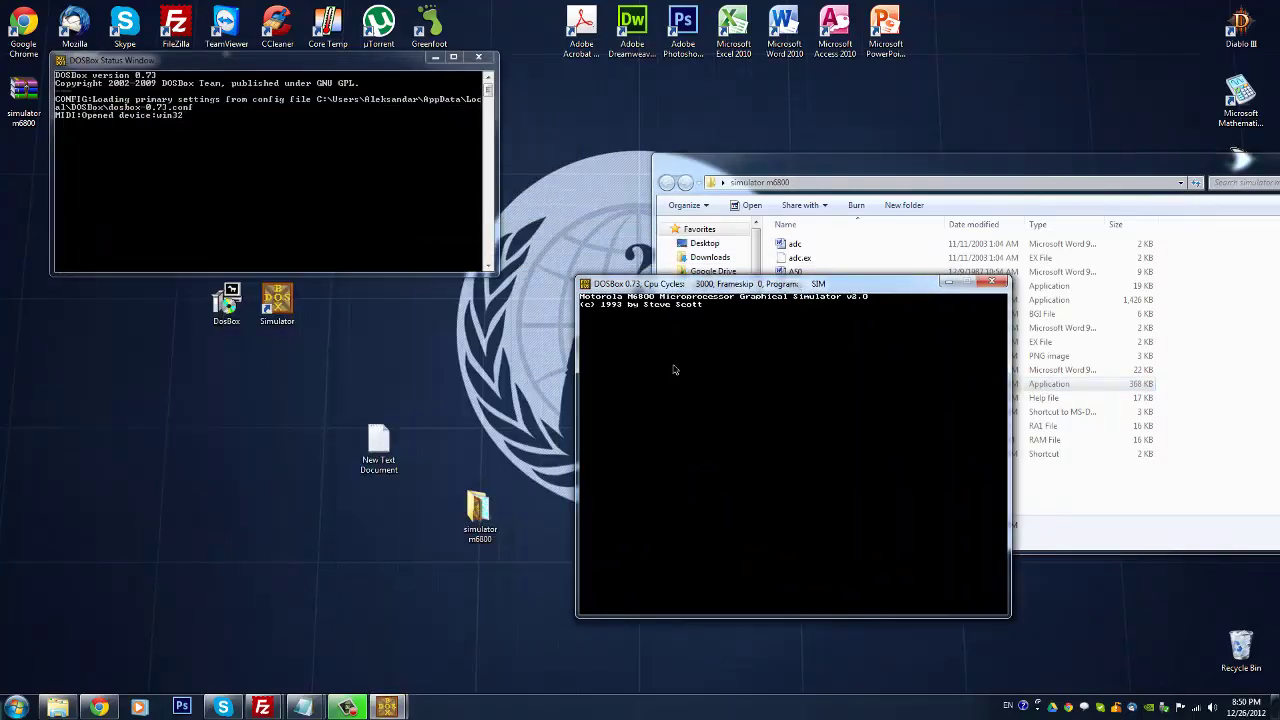
{"action": "left_click_drag", "start_coordinate": [175, 66], "coordinate": [202, 240]}
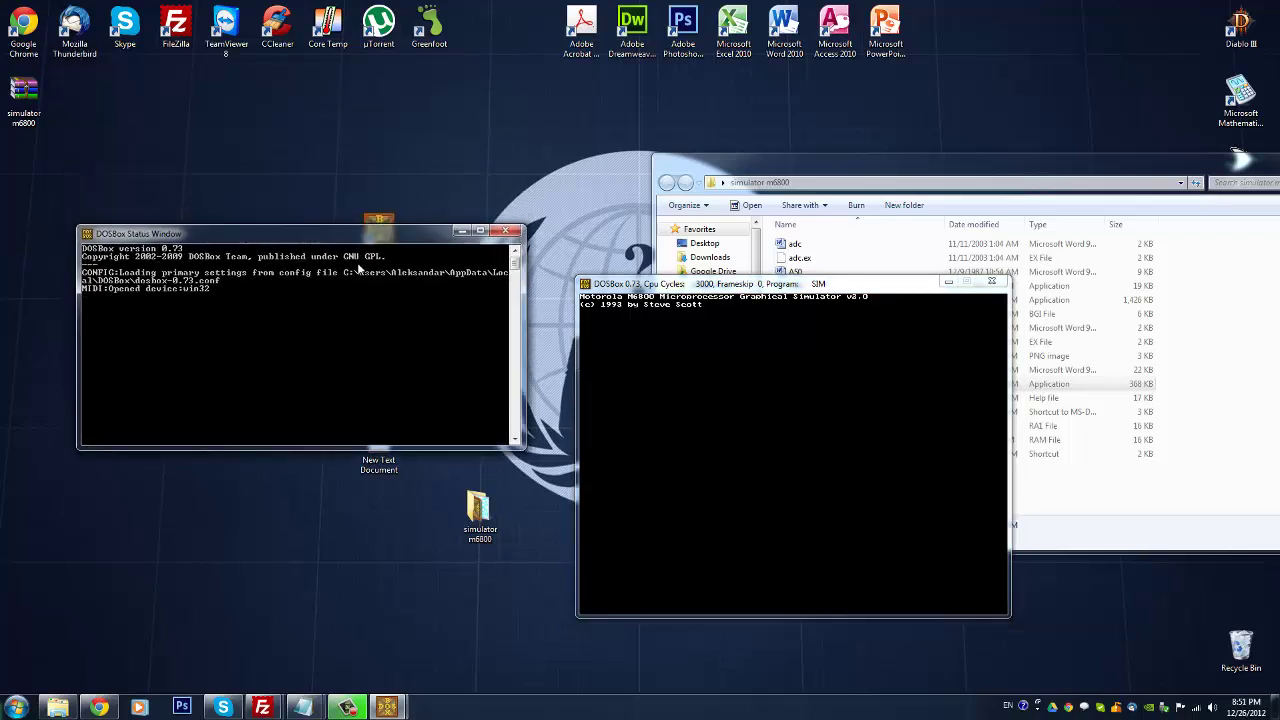
{"action": "left_click_drag", "start_coordinate": [673, 290], "coordinate": [658, 283]}
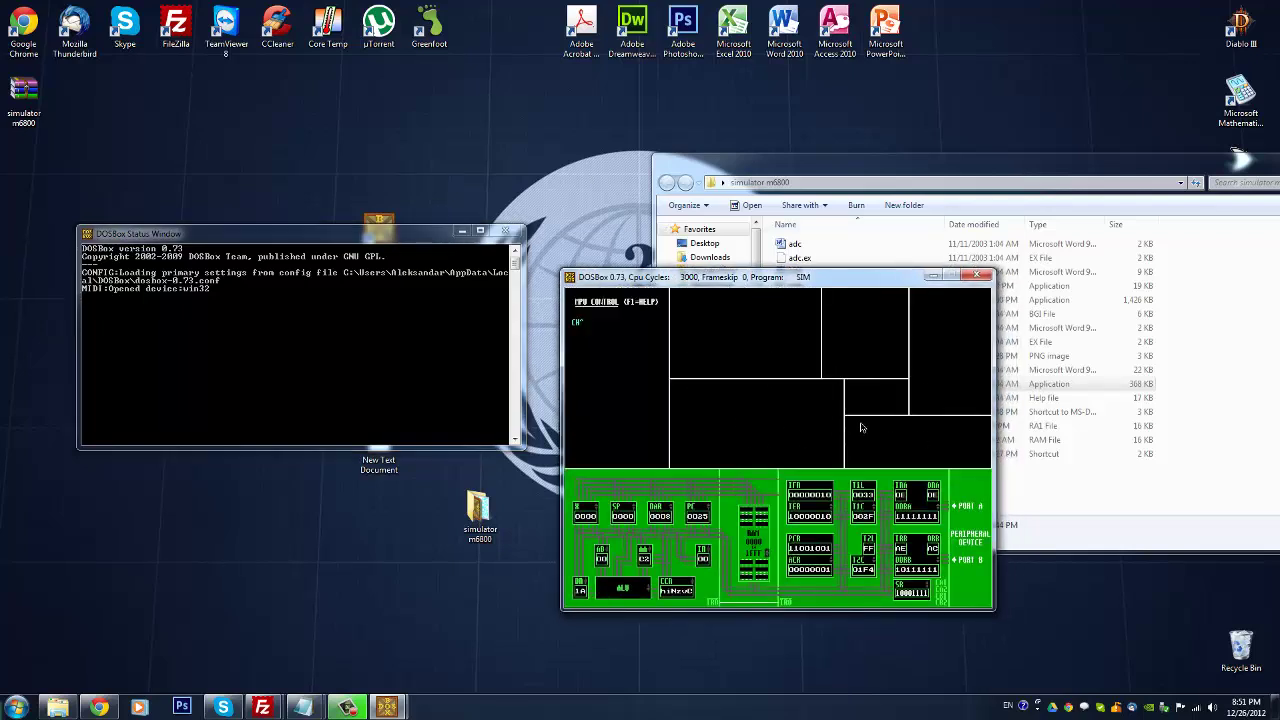
{"action": "left_click_drag", "start_coordinate": [793, 284], "coordinate": [767, 251]}
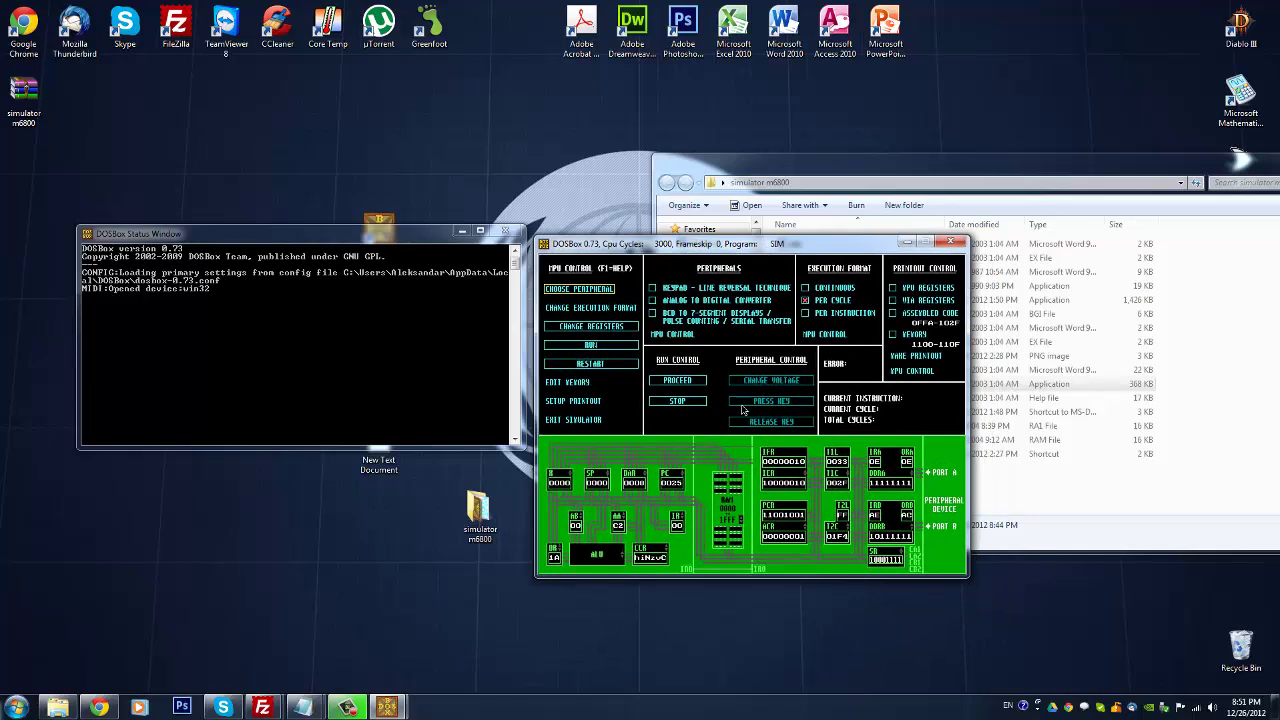
Step: Step through the simulator's MPU Control entries from Choose Peripheral to Exit Simulator, and close the simulator window
{"action": "key", "text": "Down"}
{"action": "key", "text": "Down"}
{"action": "key", "text": "Down"}
{"action": "key", "text": "Down"}
{"action": "key", "text": "Down"}
{"action": "key", "text": "Down"}
{"action": "key", "text": "Down"}
{"action": "key", "text": "Down"}
{"action": "key", "text": "Down"}
{"action": "key", "text": "Down"}
{"action": "key", "text": "Down"}
{"action": "key", "text": "Down"}
{"action": "key", "text": "Down"}
{"action": "key", "text": "Up"}
{"action": "key", "text": "Up"}
{"action": "key", "text": "Up"}
{"action": "key", "text": "Up"}
{"action": "key", "text": "Up"}
{"action": "key", "text": "Down"}
{"action": "key", "text": "Down"}
{"action": "key", "text": "Down"}
{"action": "key", "text": "Down"}
{"action": "key", "text": "Down"}
{"action": "mouse_move", "coordinate": [585, 250]}
{"action": "left_mouse_down"}
{"action": "mouse_move", "coordinate": [619, 246]}
{"action": "mouse_move", "coordinate": [584, 240]}
{"action": "left_mouse_up"}
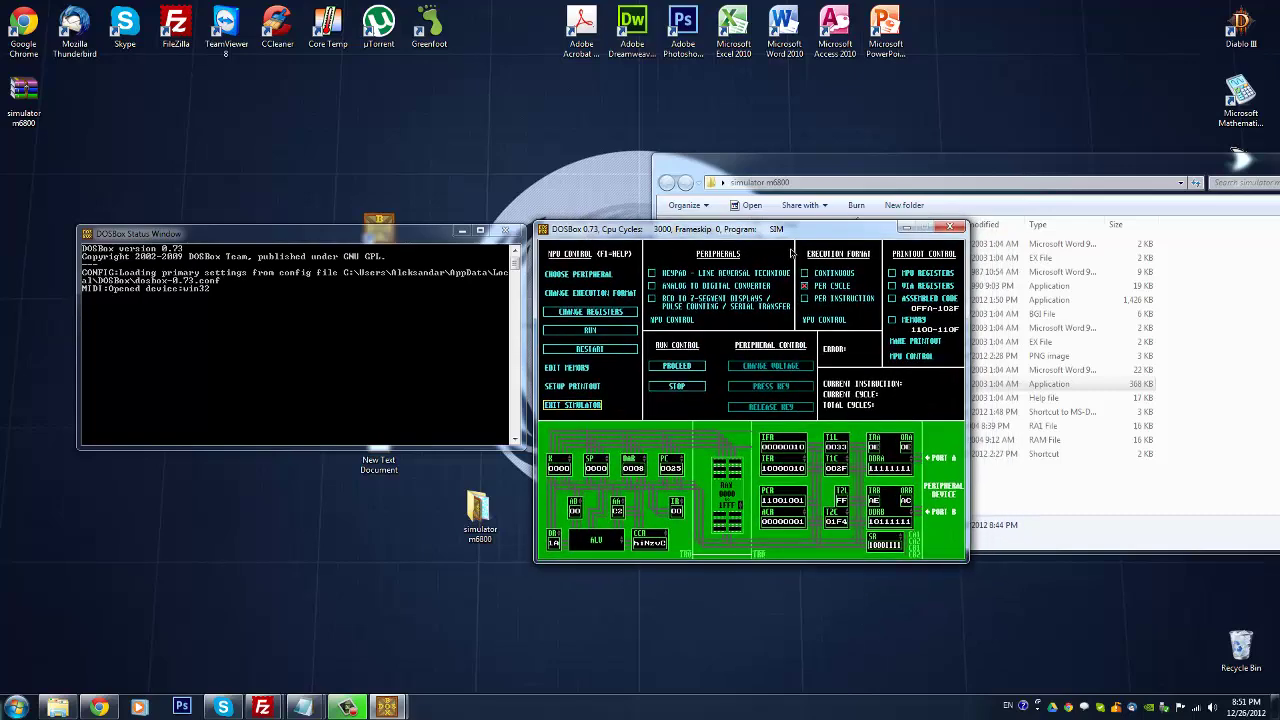
{"action": "left_click", "coordinate": [950, 228]}
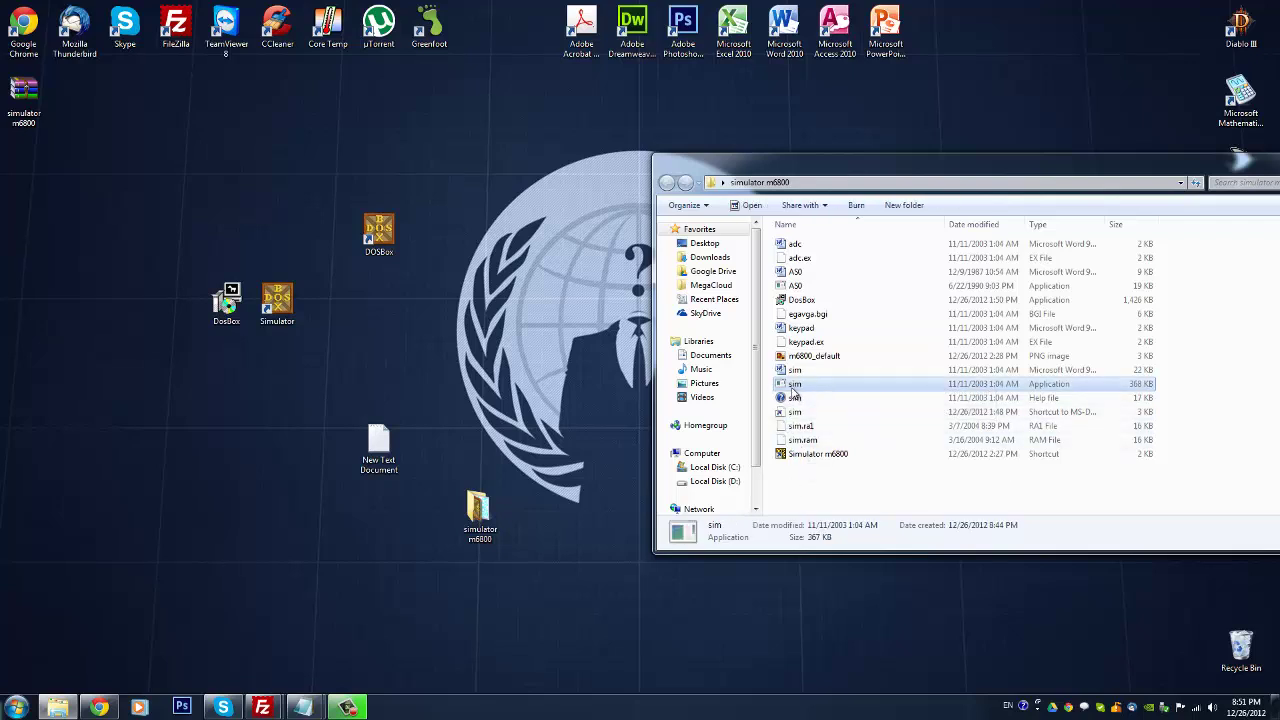
Step: Launch the sim application through the DOSBox shortcut once more and close it
{"action": "left_click_drag", "start_coordinate": [795, 384], "coordinate": [379, 254]}
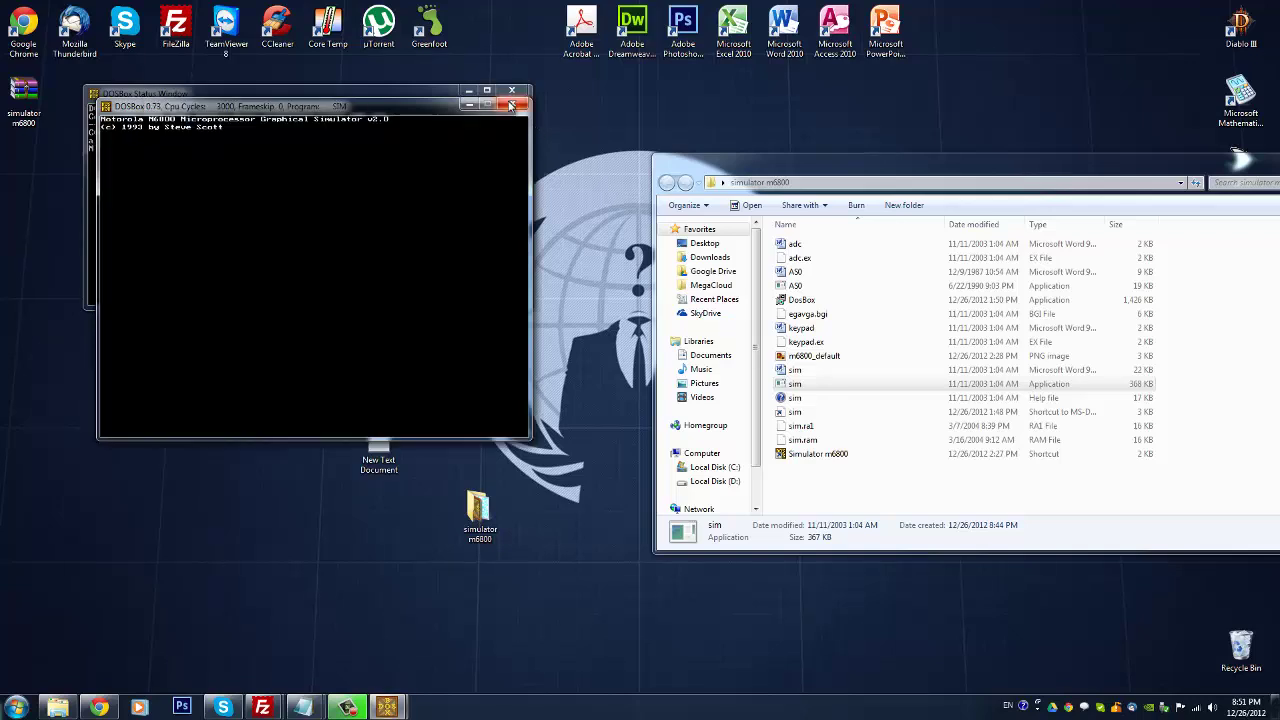
{"action": "left_click", "coordinate": [510, 106]}
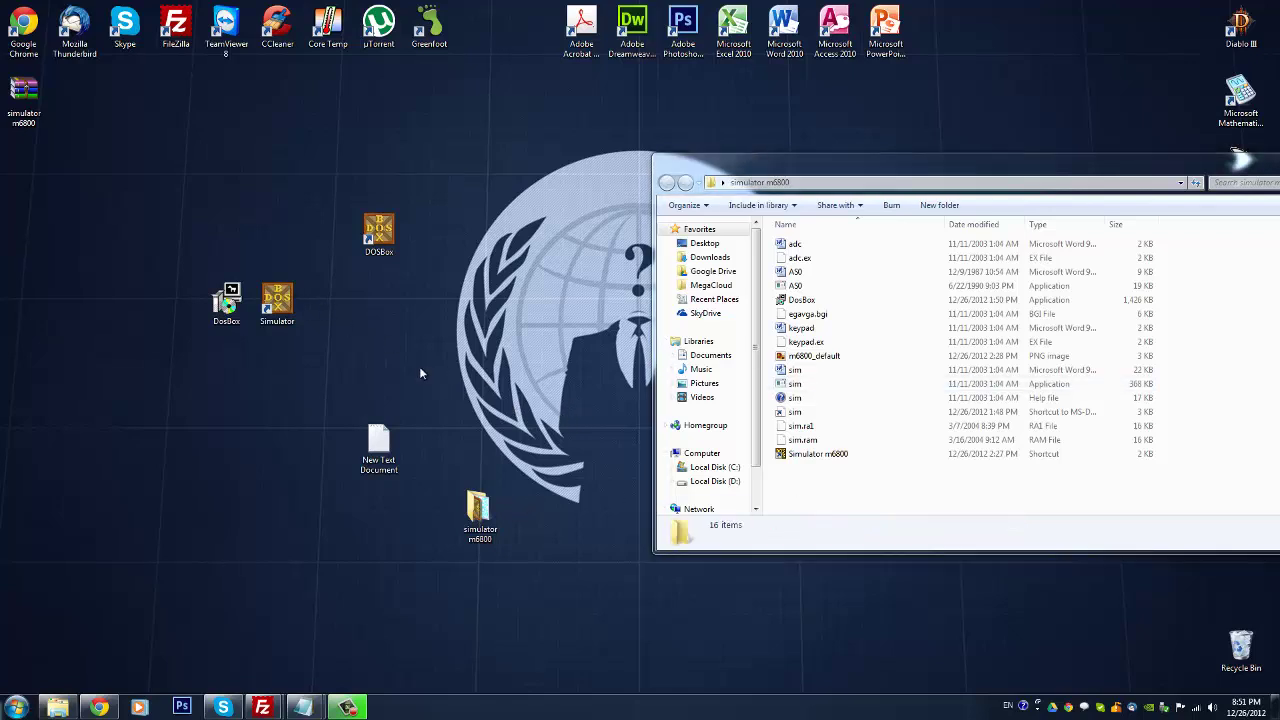
Step: Run the simulator through the Simulator desktop shortcut, move its window clear of the status window, and close it
{"action": "left_click", "coordinate": [293, 323]}
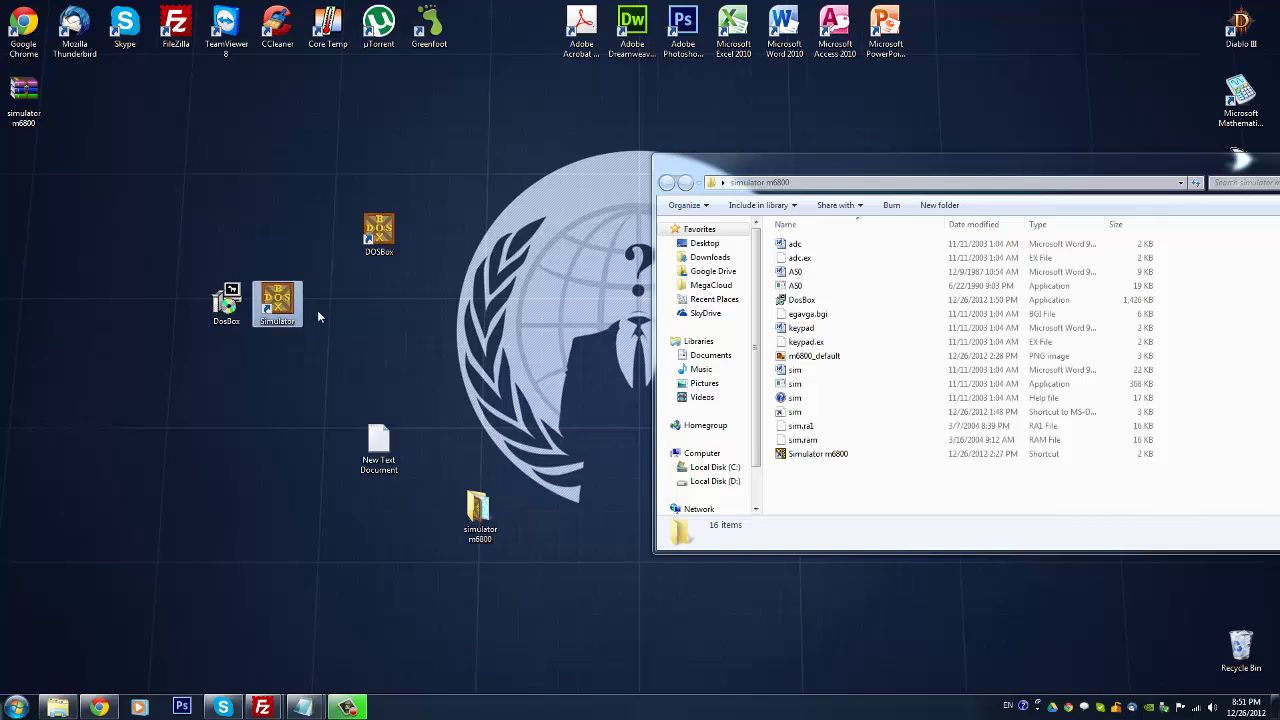
{"action": "double_click", "coordinate": [285, 313]}
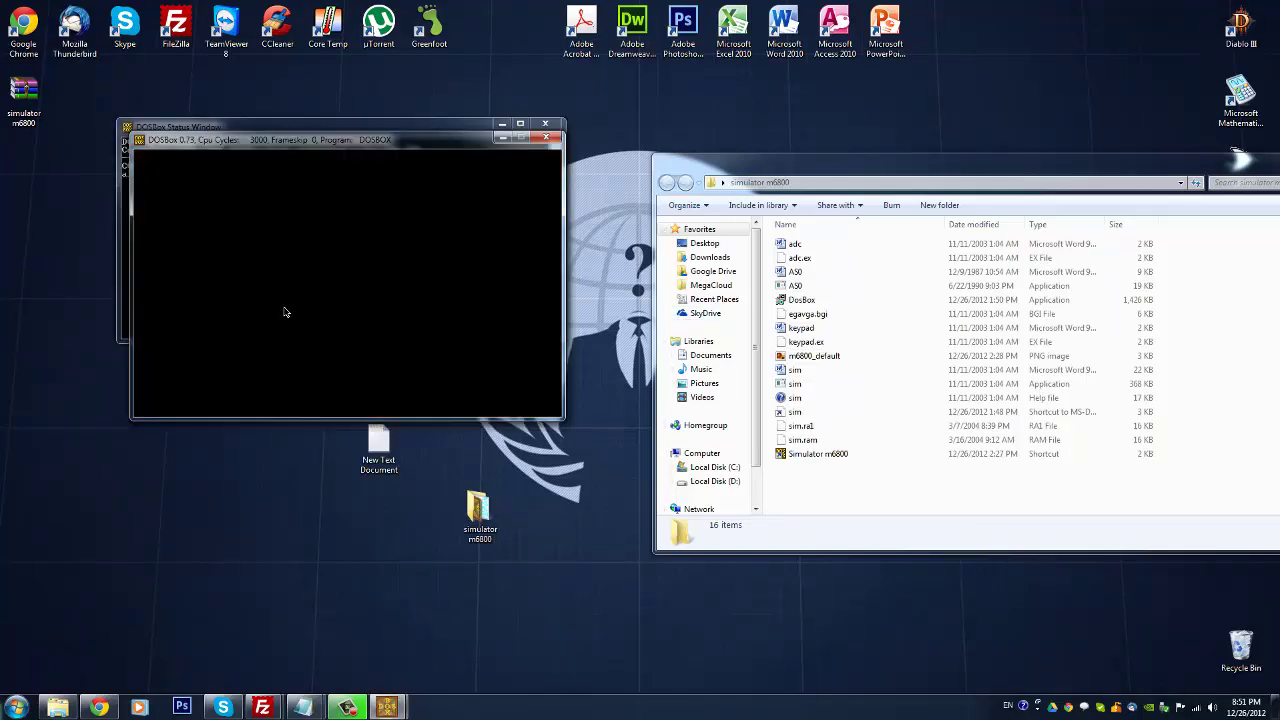
{"action": "left_click_drag", "start_coordinate": [265, 150], "coordinate": [792, 239]}
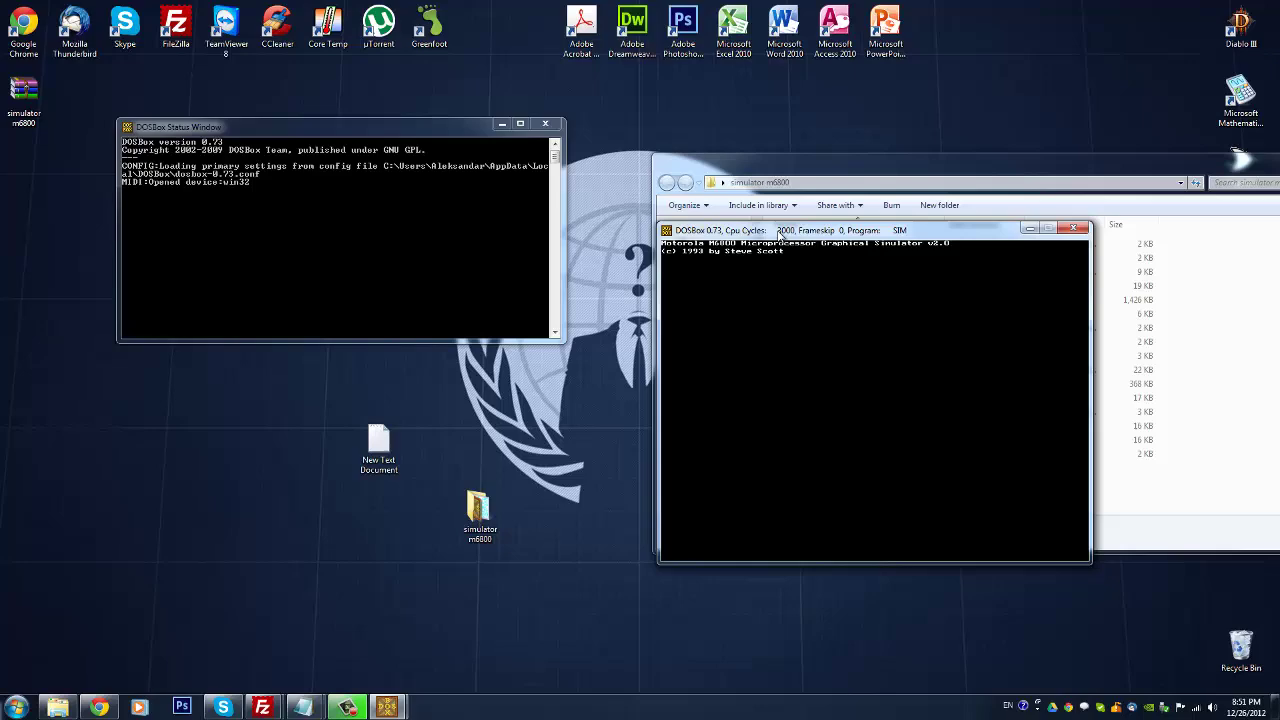
{"action": "left_click", "coordinate": [1073, 228]}
Step: Select the sim application in the simulator m6800 folder and move the folder window further clear of the desktop shortcuts
{"action": "left_click", "coordinate": [793, 386]}
{"action": "right_click", "coordinate": [792, 388]}
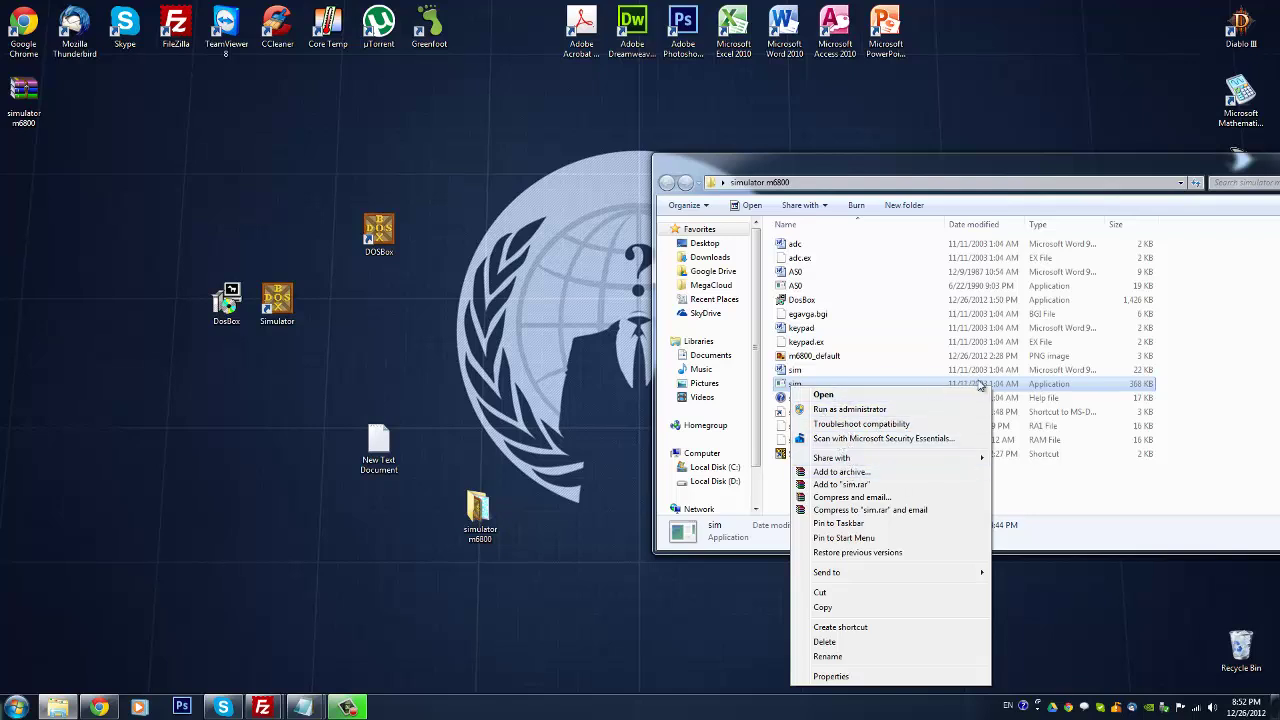
{"action": "left_click", "coordinate": [1029, 391]}
{"action": "left_click", "coordinate": [780, 497]}
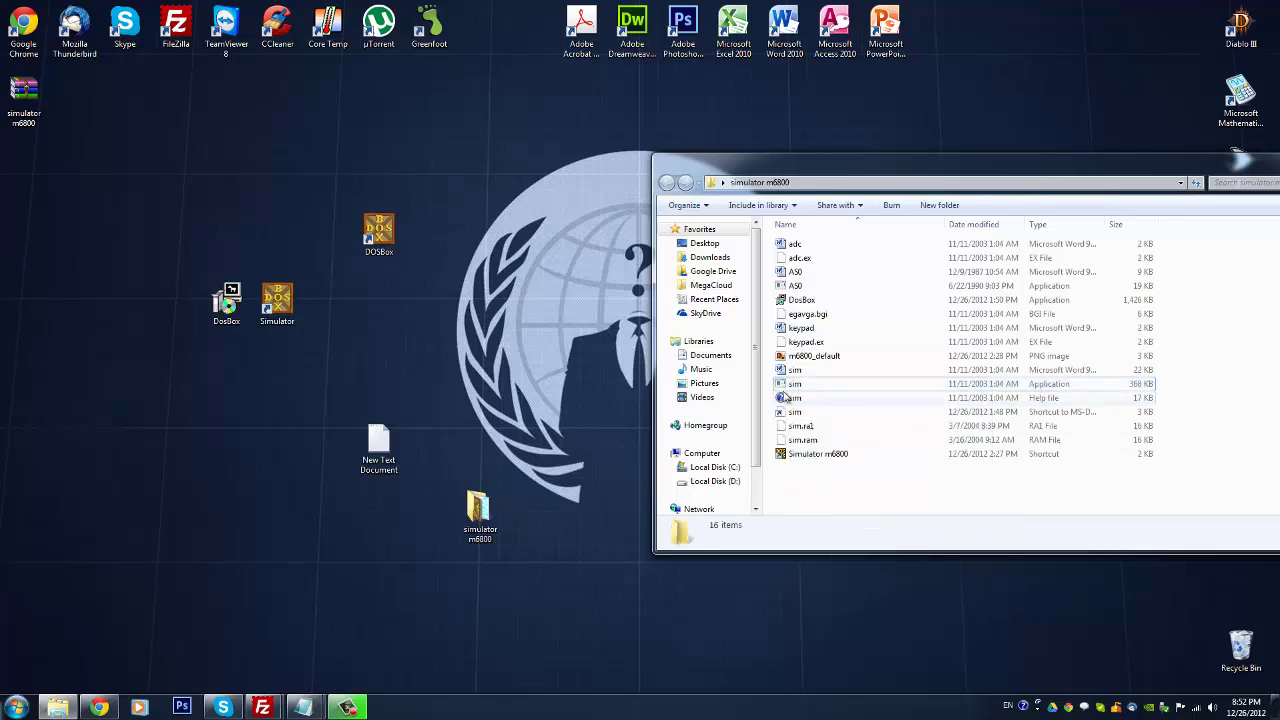
{"action": "left_click", "coordinate": [790, 388]}
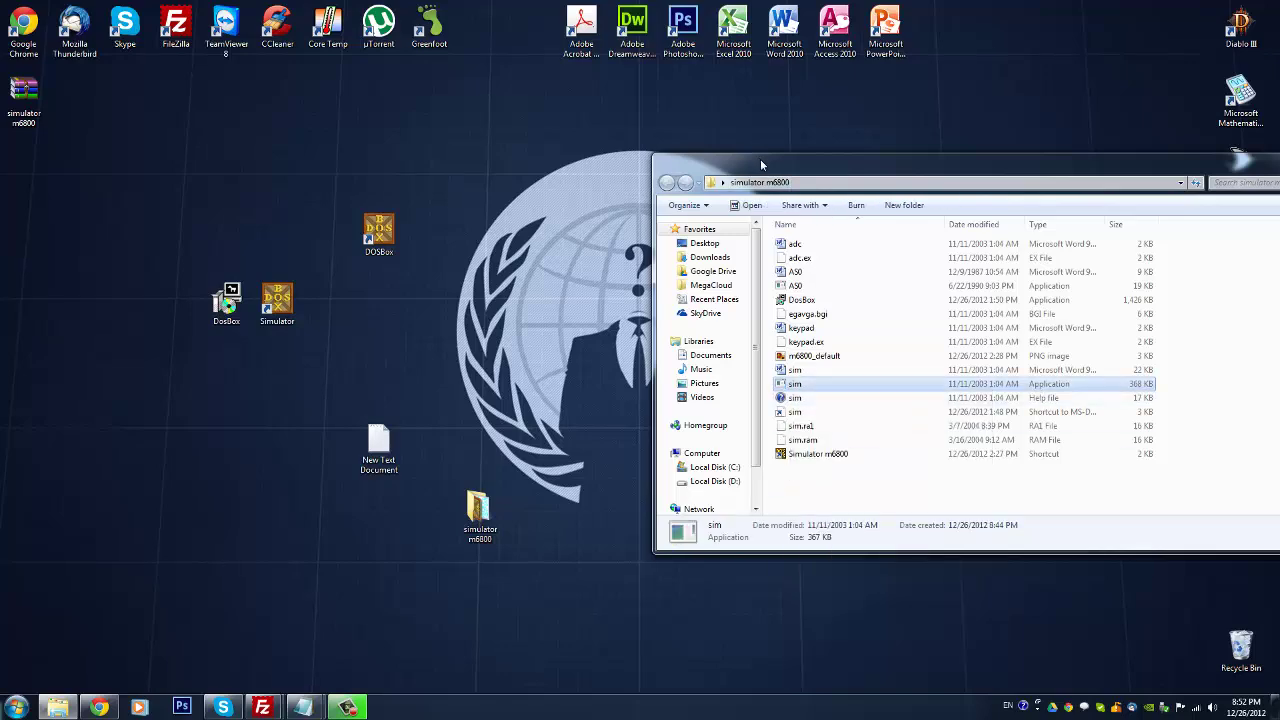
{"action": "left_click_drag", "start_coordinate": [747, 158], "coordinate": [802, 108]}
Step: Open and close New Text Document, and view the Simulator shortcut's target in its properties without changing anything
{"action": "double_click", "coordinate": [382, 455]}
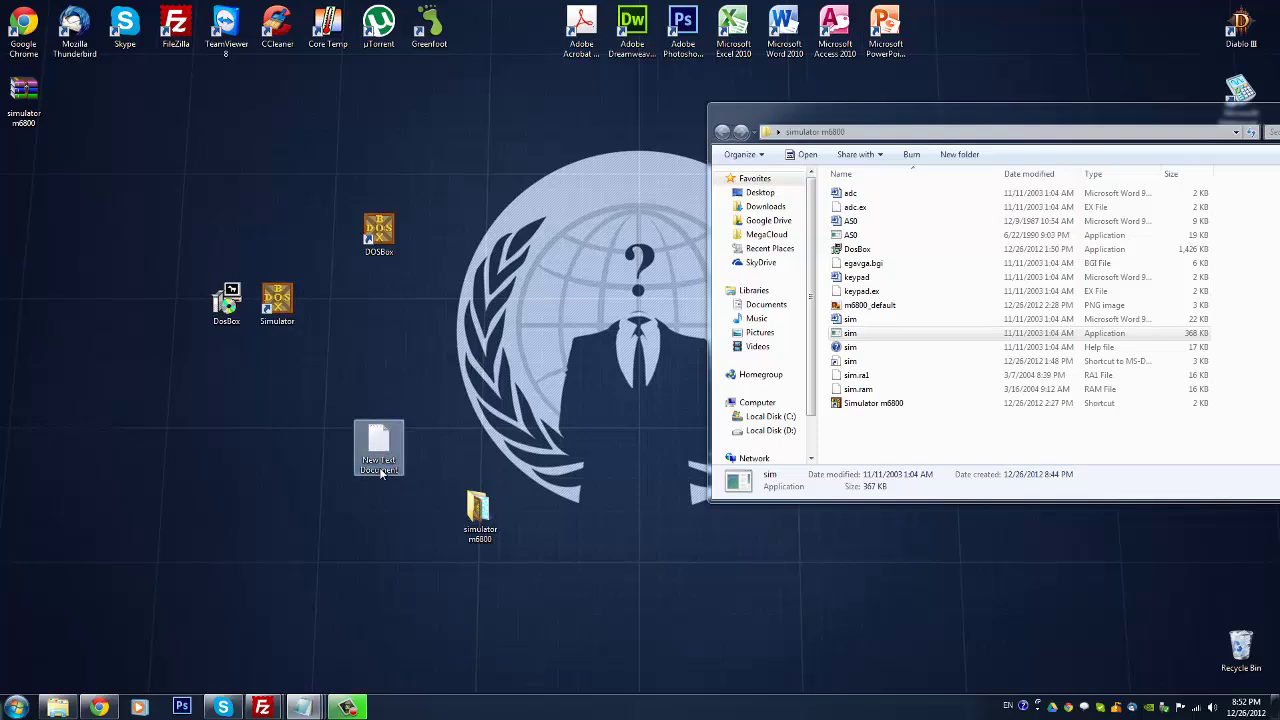
{"action": "left_click", "coordinate": [1130, 120]}
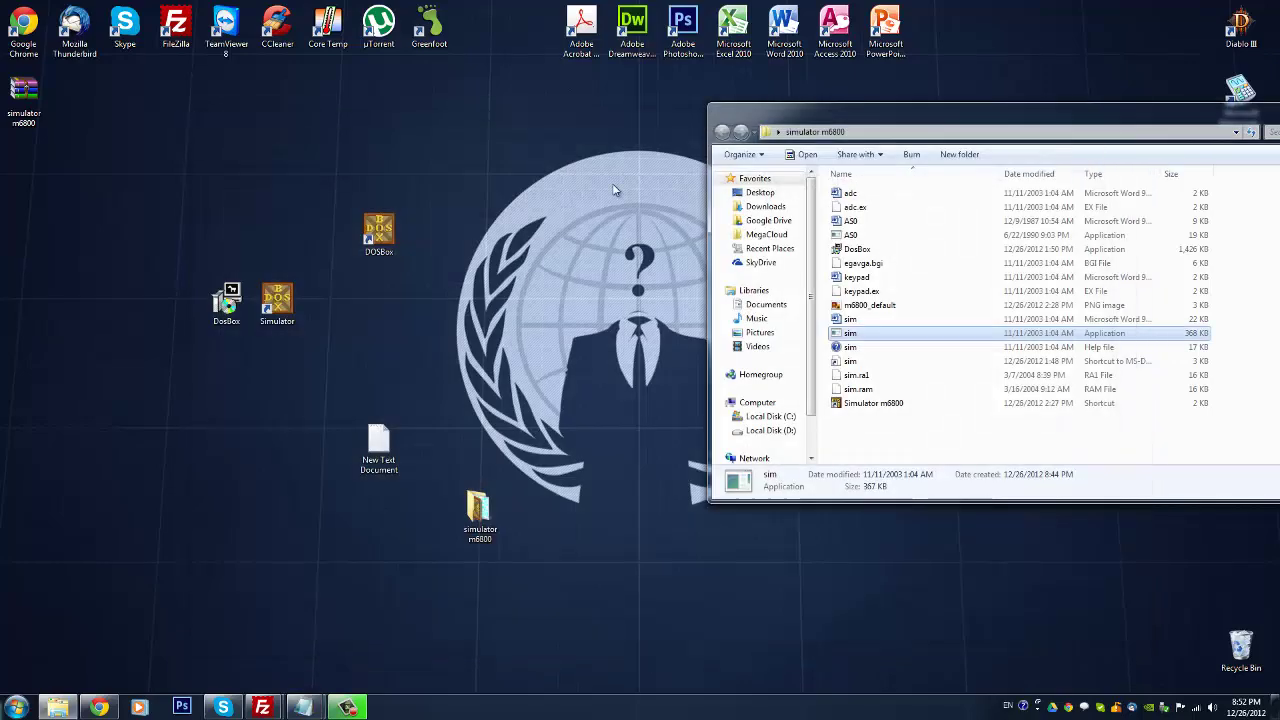
{"action": "right_click", "coordinate": [280, 298]}
{"action": "left_click", "coordinate": [318, 580]}
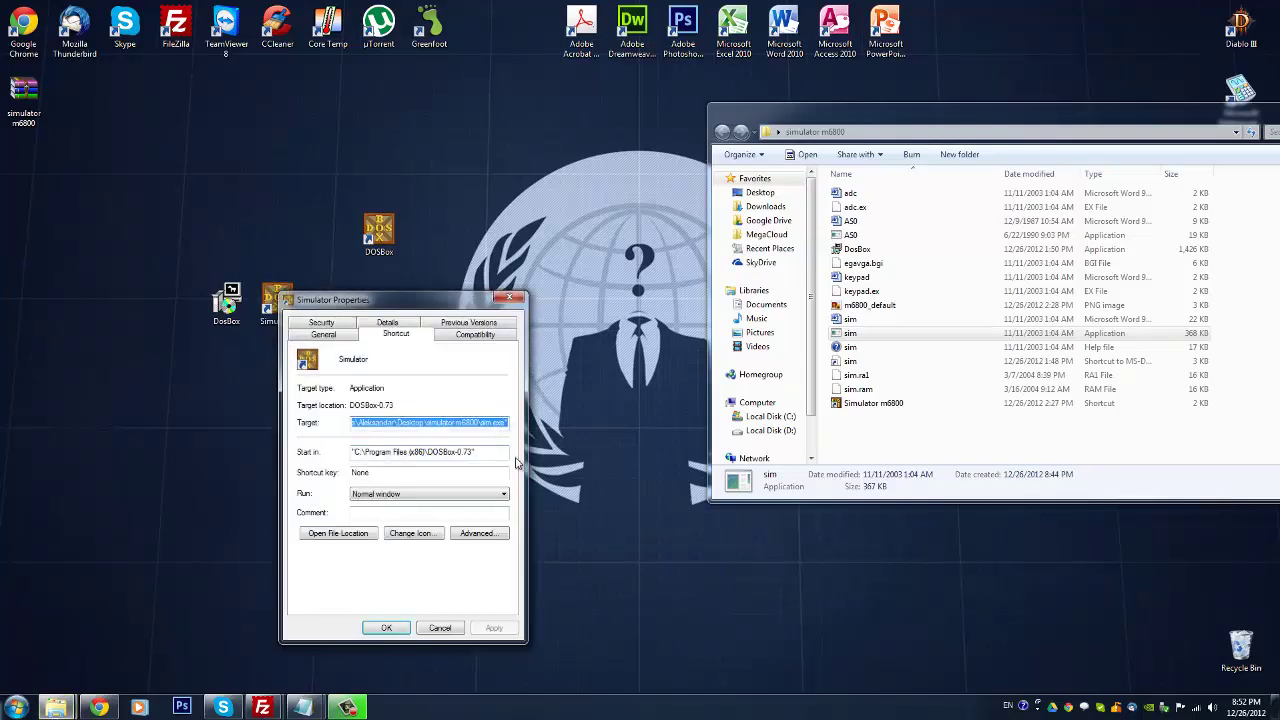
{"action": "left_click", "coordinate": [424, 624]}
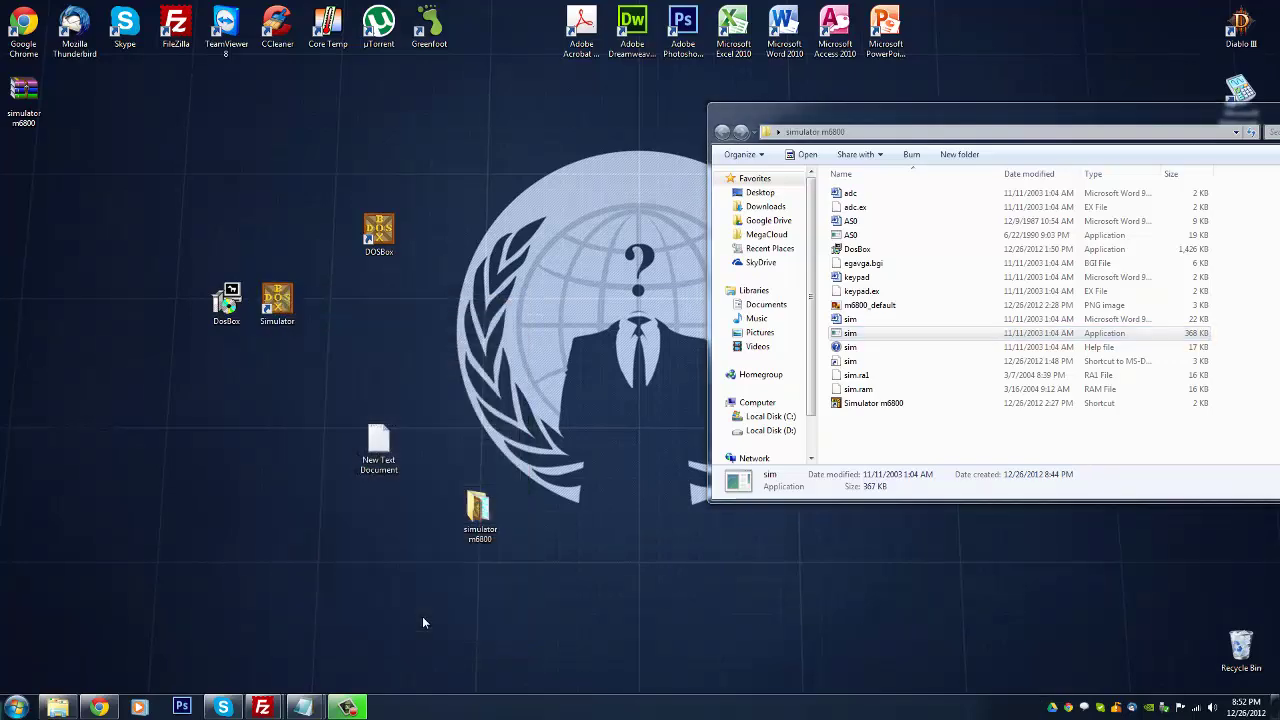
Step: Open New Text Document and highlight in turn the quoted dosbox.exe, dosbox.conf and sim.exe paths of the command line
{"action": "double_click", "coordinate": [380, 460]}
{"action": "key", "text": "ctrl+a"}
{"action": "left_click", "coordinate": [607, 294]}
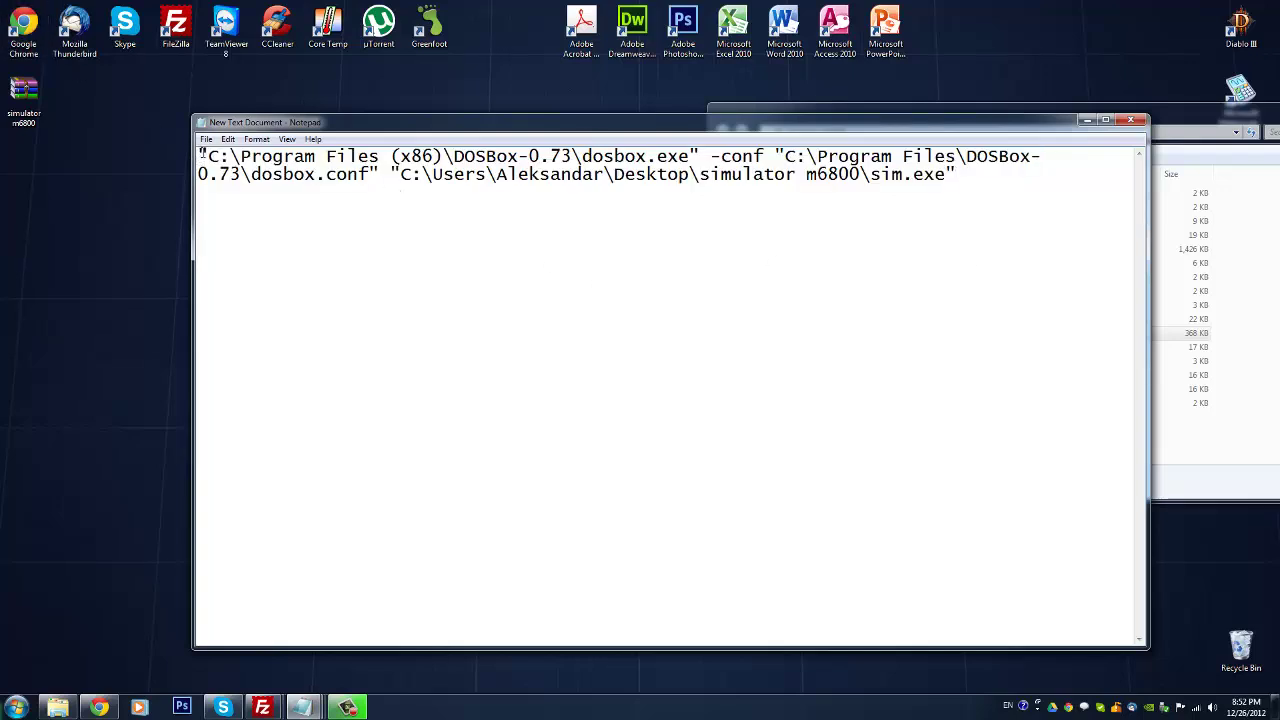
{"action": "left_click_drag", "start_coordinate": [200, 154], "coordinate": [690, 156]}
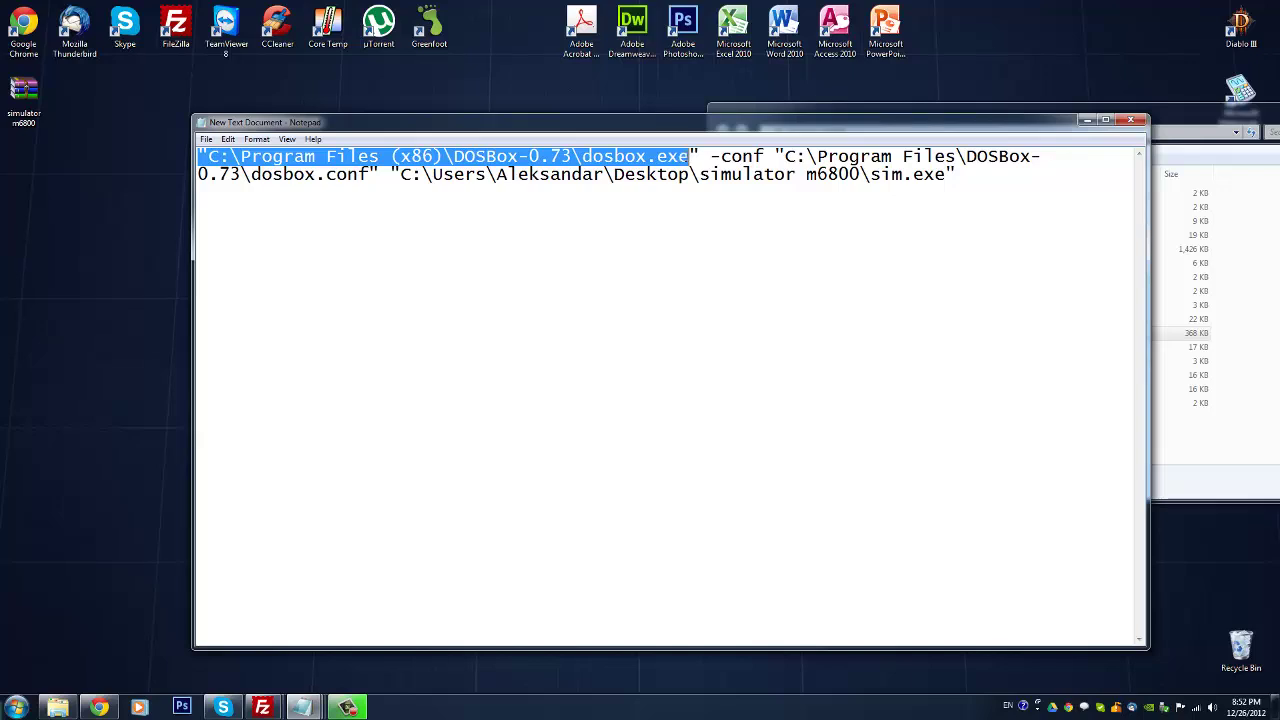
{"action": "left_click", "coordinate": [775, 156]}
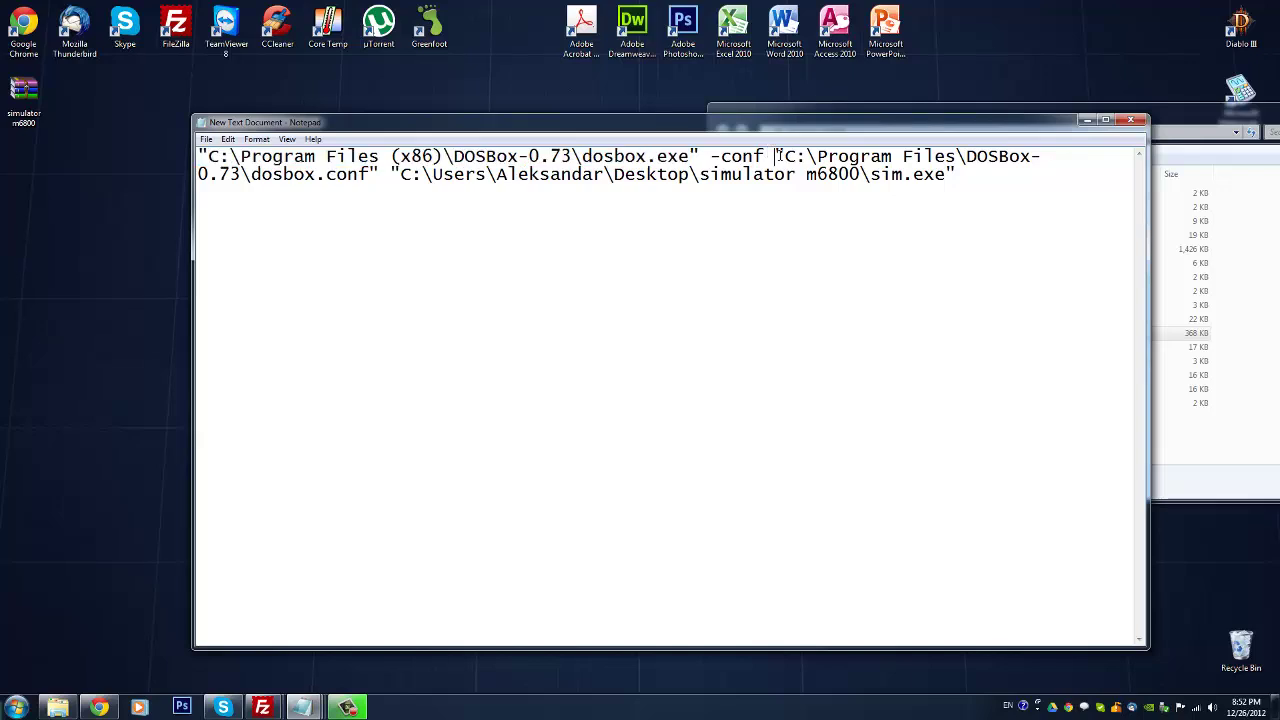
{"action": "left_click_drag", "start_coordinate": [778, 156], "coordinate": [372, 176]}
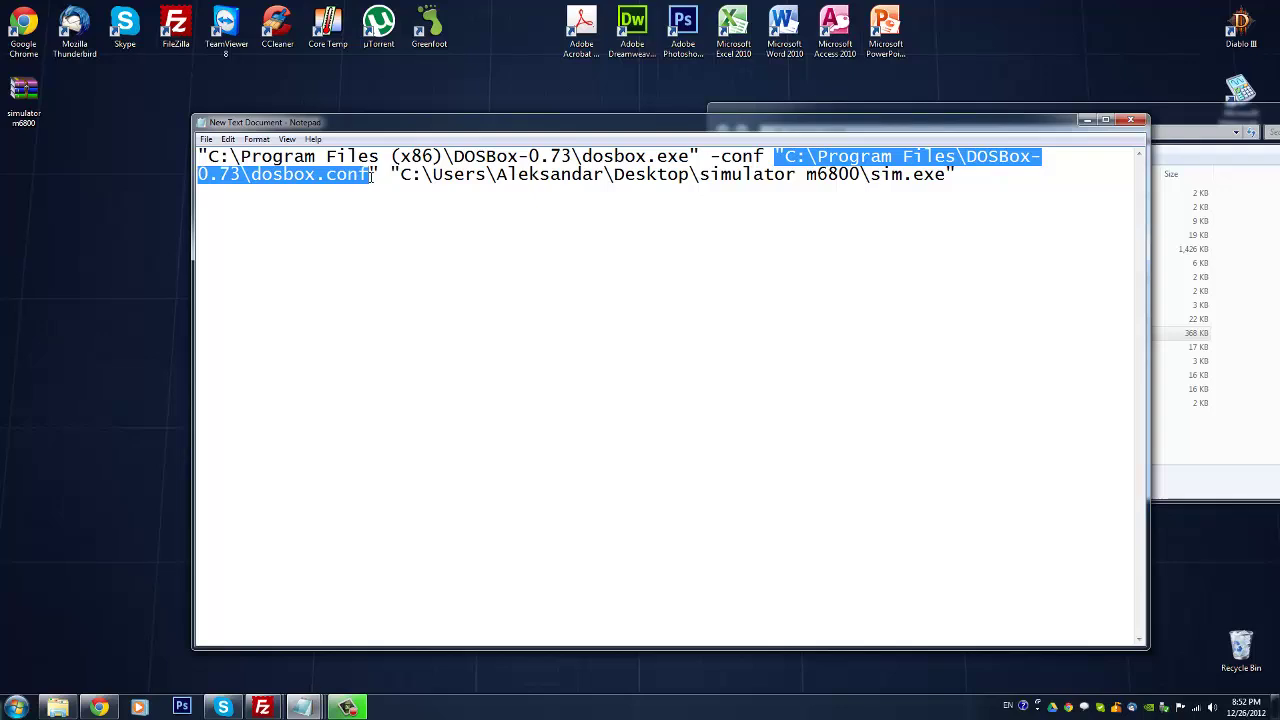
{"action": "left_click_drag", "start_coordinate": [391, 175], "coordinate": [834, 206]}
{"action": "left_click", "coordinate": [598, 194]}
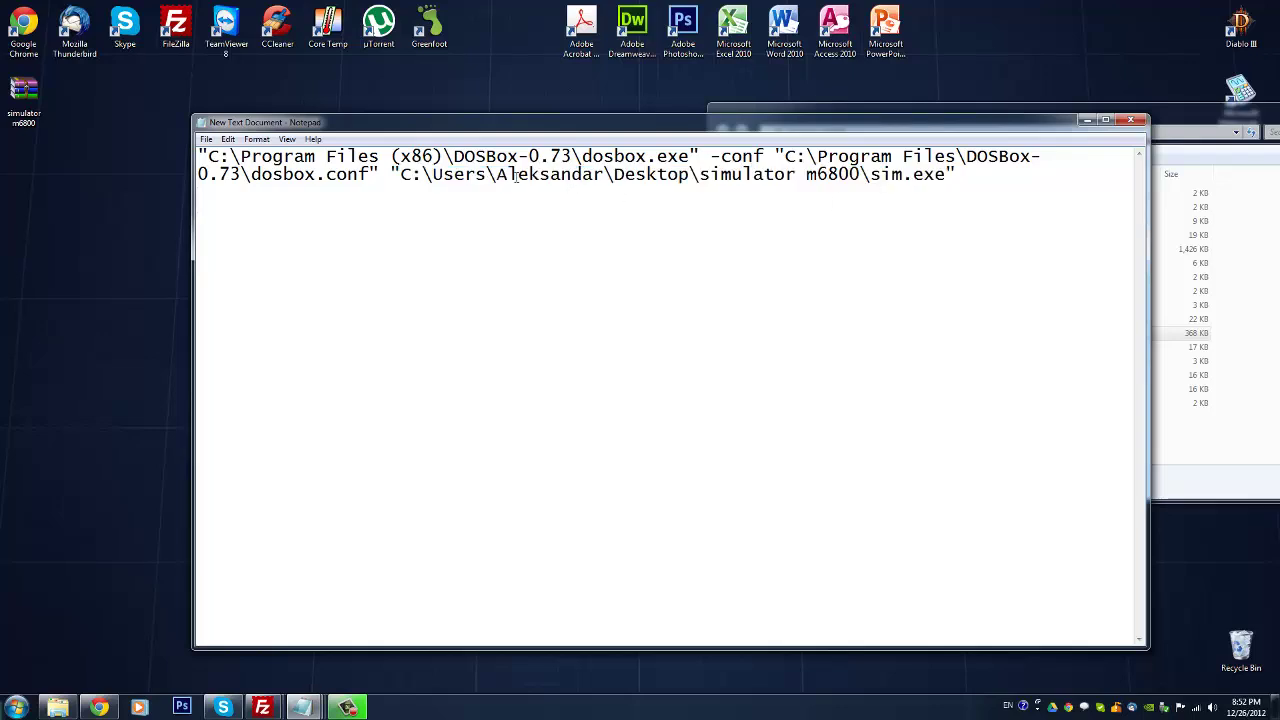
Step: Highlight the Desktop part of the path and the whole command line, and show the desktop's options for creating a new shortcut
{"action": "left_click_drag", "start_coordinate": [617, 174], "coordinate": [704, 176]}
{"action": "left_click", "coordinate": [709, 214]}
{"action": "left_click_drag", "start_coordinate": [982, 188], "coordinate": [199, 157]}
{"action": "left_click", "coordinate": [277, 200]}
{"action": "left_click_drag", "start_coordinate": [994, 186], "coordinate": [147, 126]}
{"action": "right_click", "coordinate": [95, 284]}
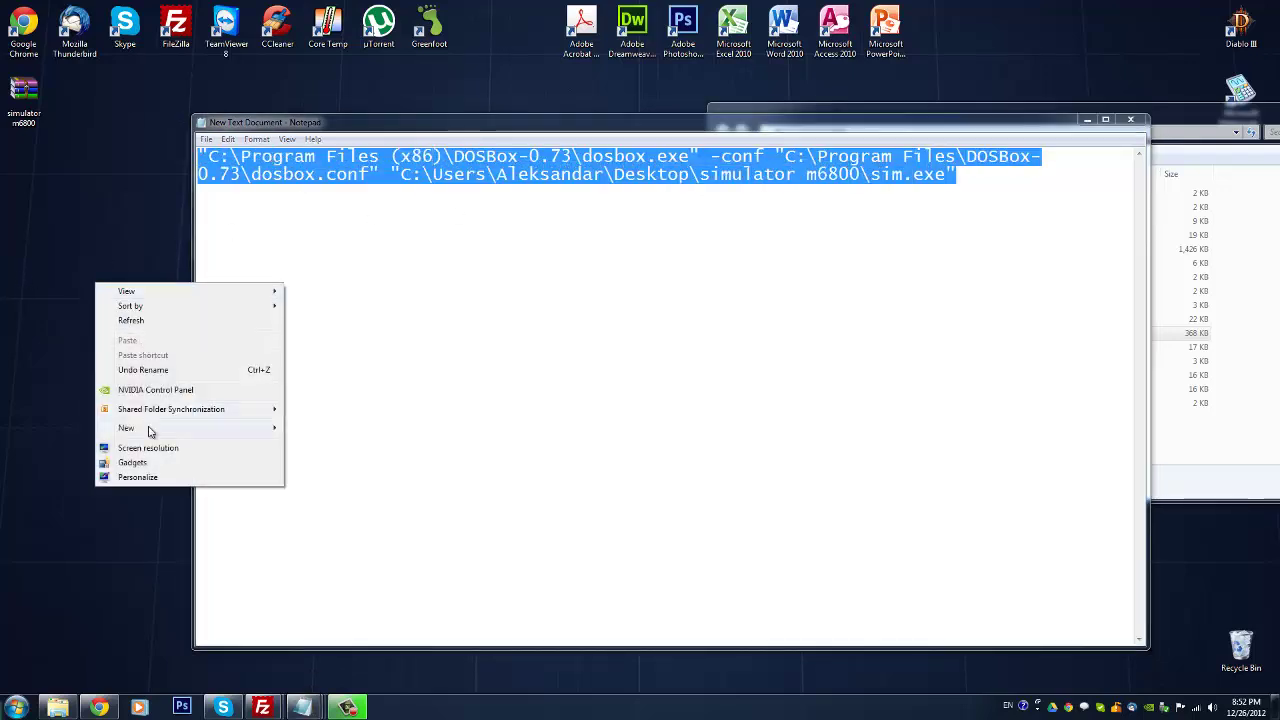
{"action": "mouse_move", "coordinate": [149, 428]}
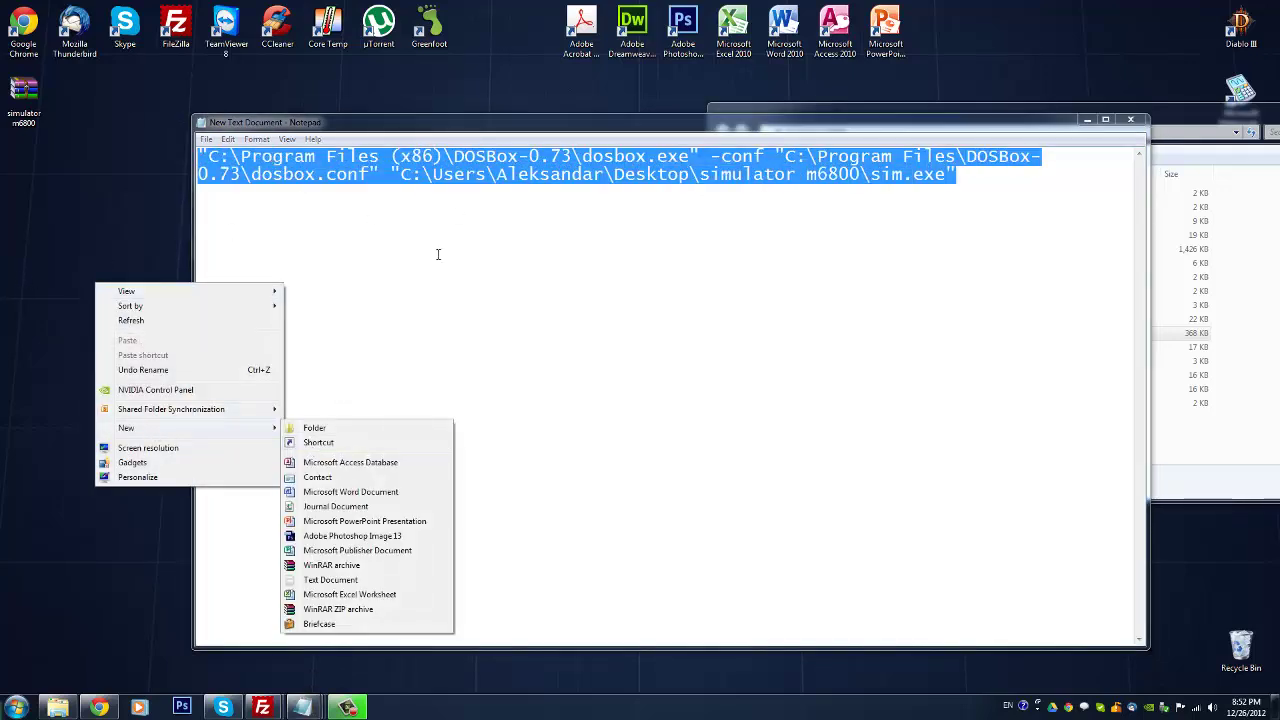
{"action": "left_click", "coordinate": [581, 220]}
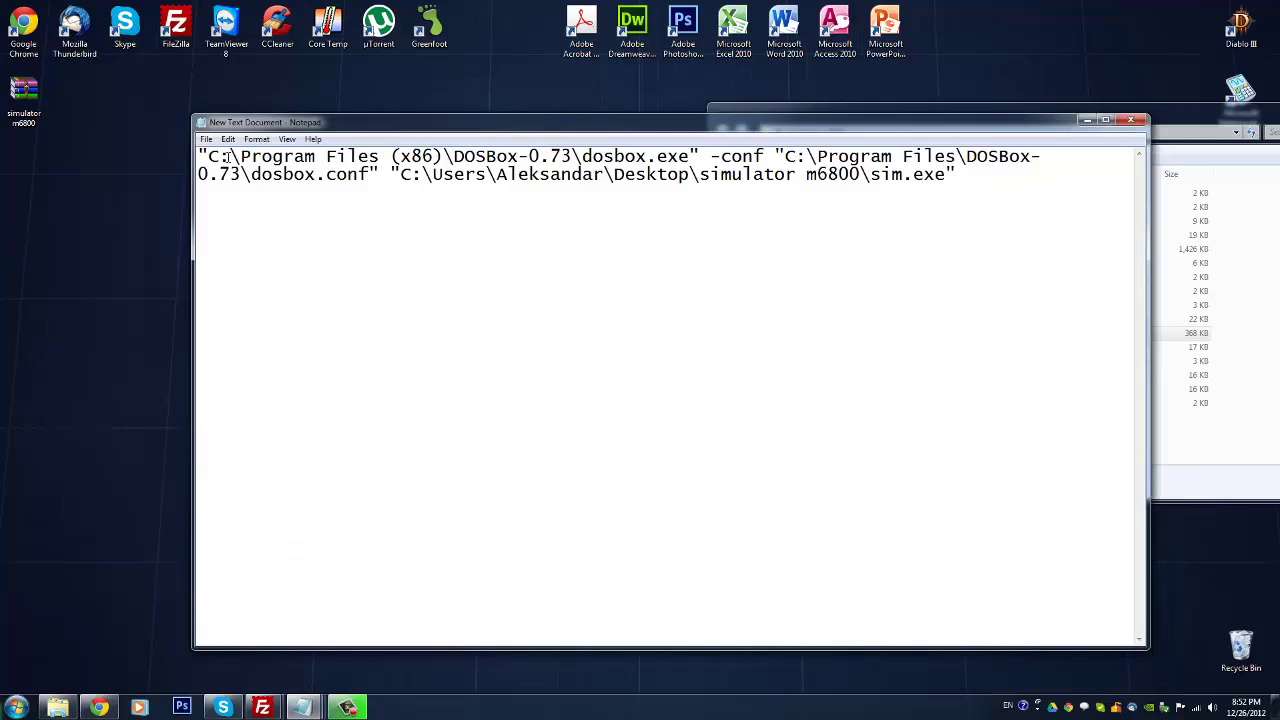
Step: Highlight the quoted dosbox.exe path, move the text window aside, and highlight the command line up to dosbox.conf
{"action": "left_click_drag", "start_coordinate": [201, 155], "coordinate": [703, 158]}
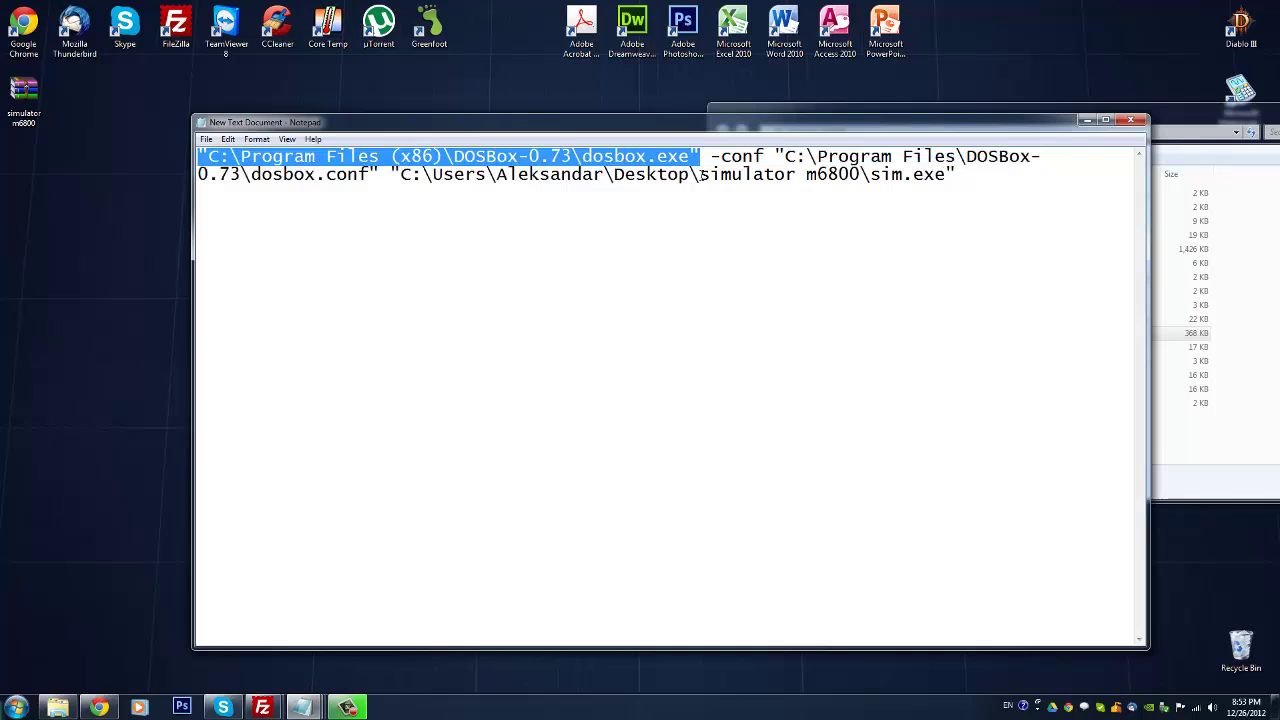
{"action": "left_click", "coordinate": [701, 175]}
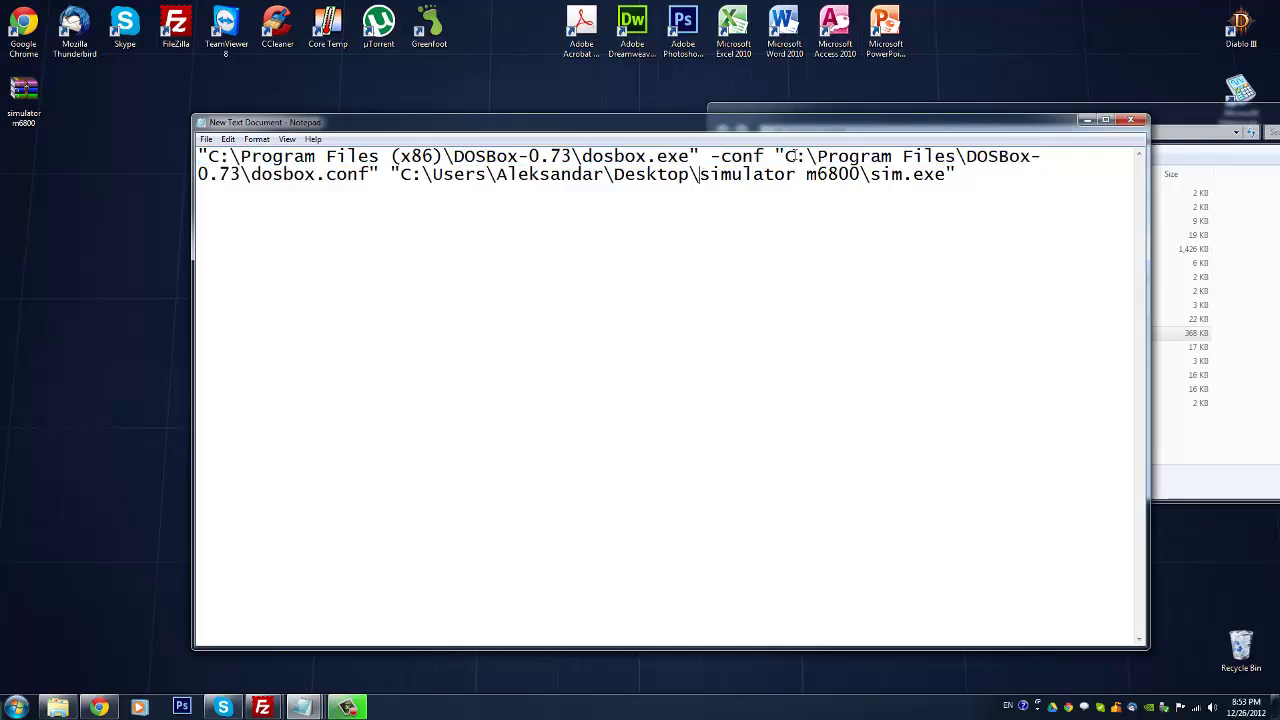
{"action": "left_click_drag", "start_coordinate": [405, 127], "coordinate": [482, 148]}
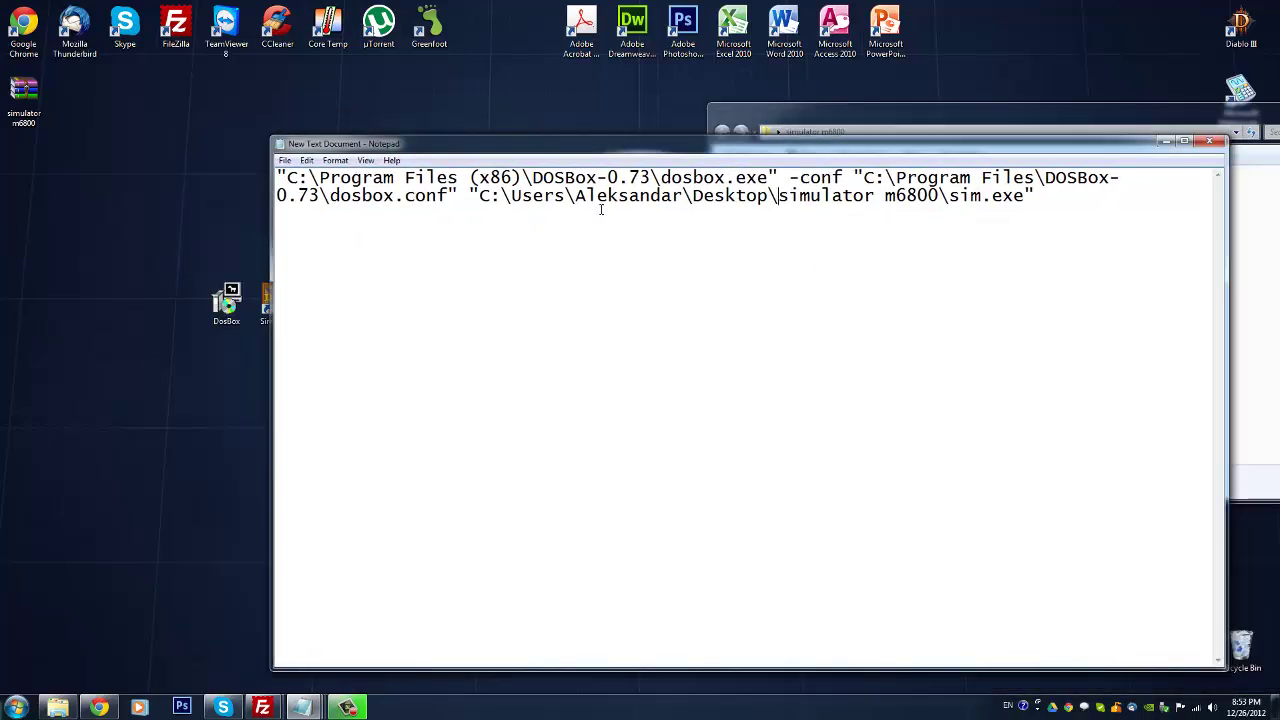
{"action": "left_click_drag", "start_coordinate": [278, 180], "coordinate": [456, 204]}
{"action": "left_click", "coordinate": [535, 230]}
Step: Replace the account name in the sim.exe path with YOURuserNAME and highlight the remainder of the path
{"action": "left_click_drag", "start_coordinate": [576, 198], "coordinate": [683, 200]}
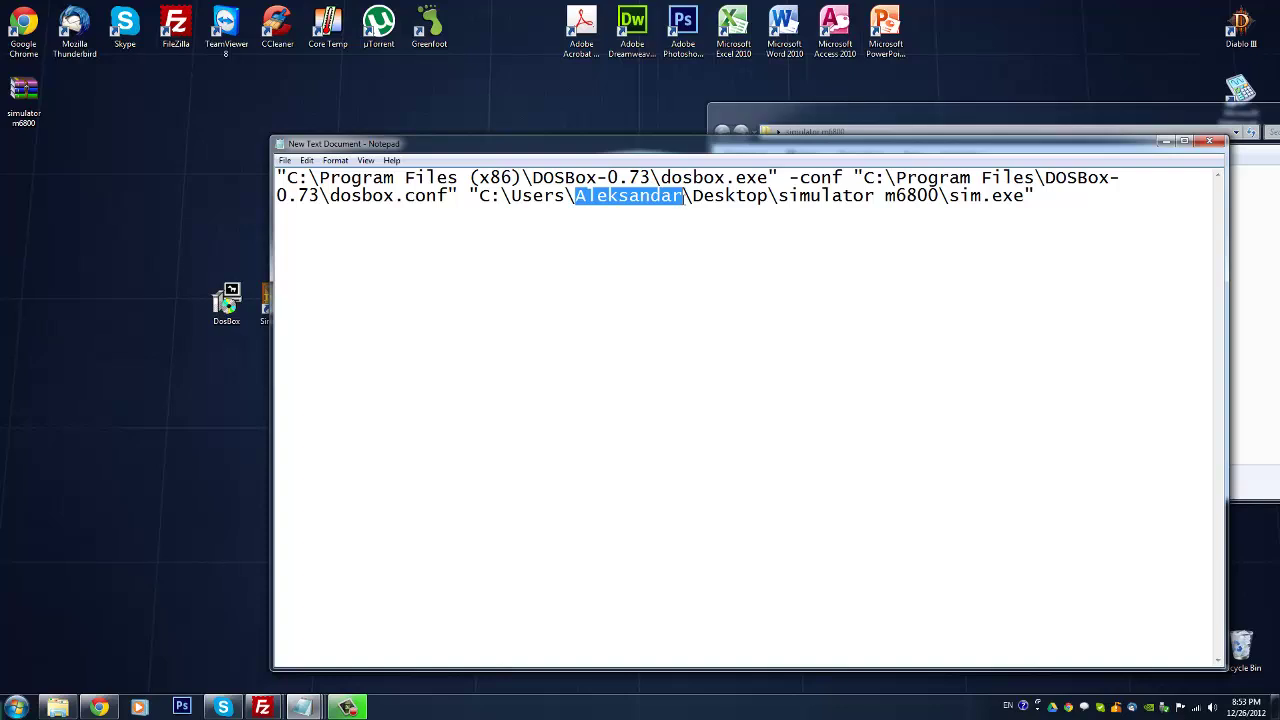
{"action": "type", "text": "YOURuserNAME"}
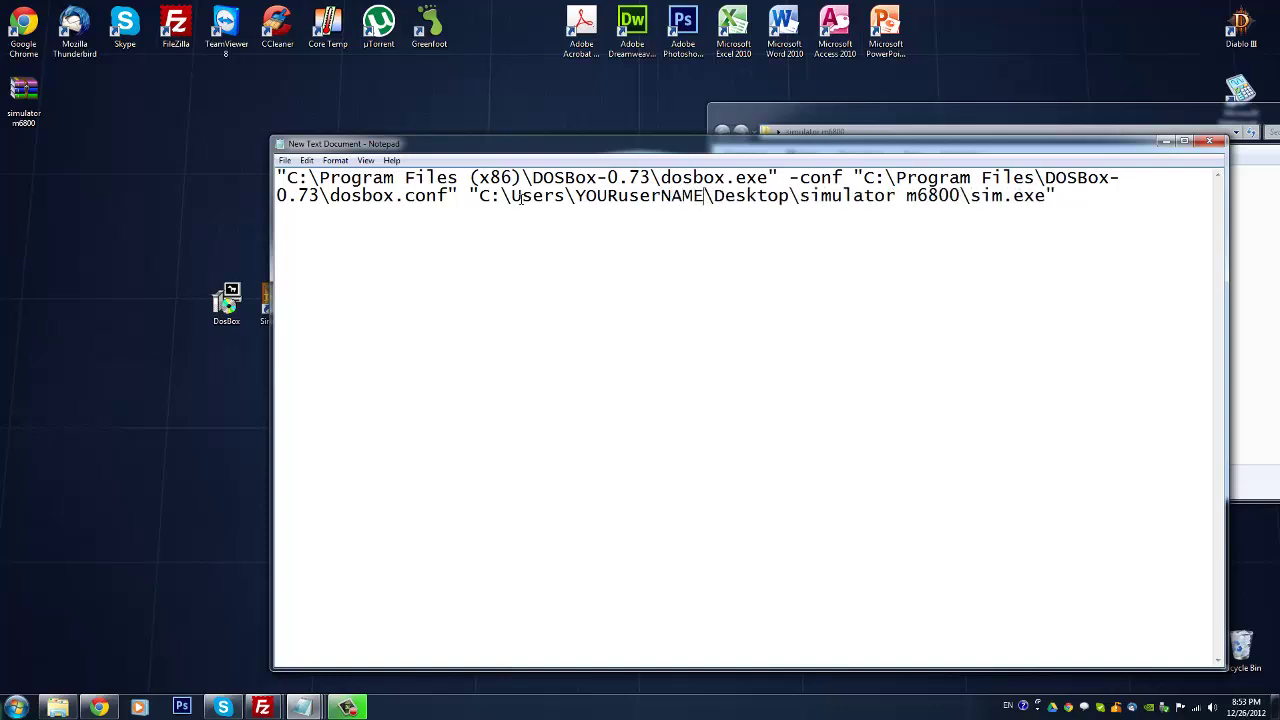
{"action": "mouse_move", "coordinate": [576, 185]}
{"action": "left_mouse_down"}
{"action": "mouse_move", "coordinate": [706, 195]}
{"action": "mouse_move", "coordinate": [566, 195]}
{"action": "left_mouse_up"}
{"action": "left_click", "coordinate": [773, 211]}
{"action": "left_click_drag", "start_coordinate": [706, 195], "coordinate": [1056, 195]}
{"action": "left_click", "coordinate": [1073, 195]}
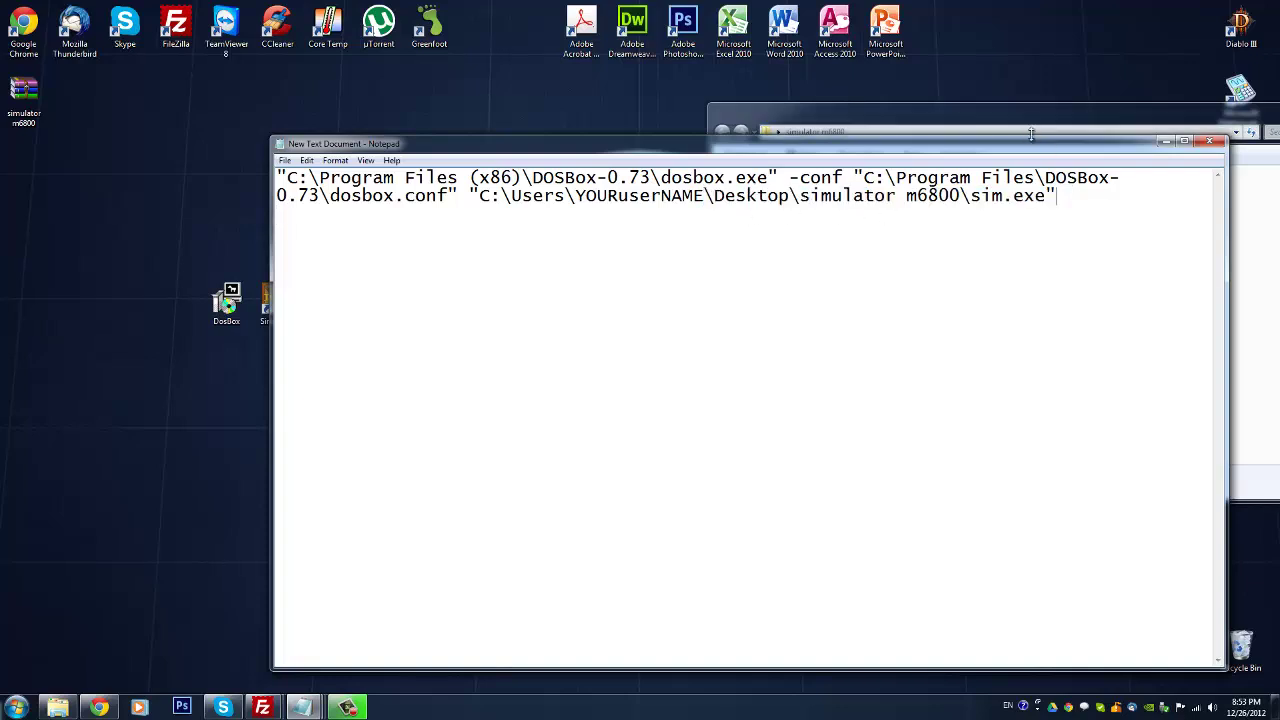
Step: Put the text document out of the way, reopen the simulator m6800 folder from the desktop, and copy its full path
{"action": "left_click_drag", "start_coordinate": [896, 143], "coordinate": [889, 193]}
{"action": "left_click", "coordinate": [882, 191]}
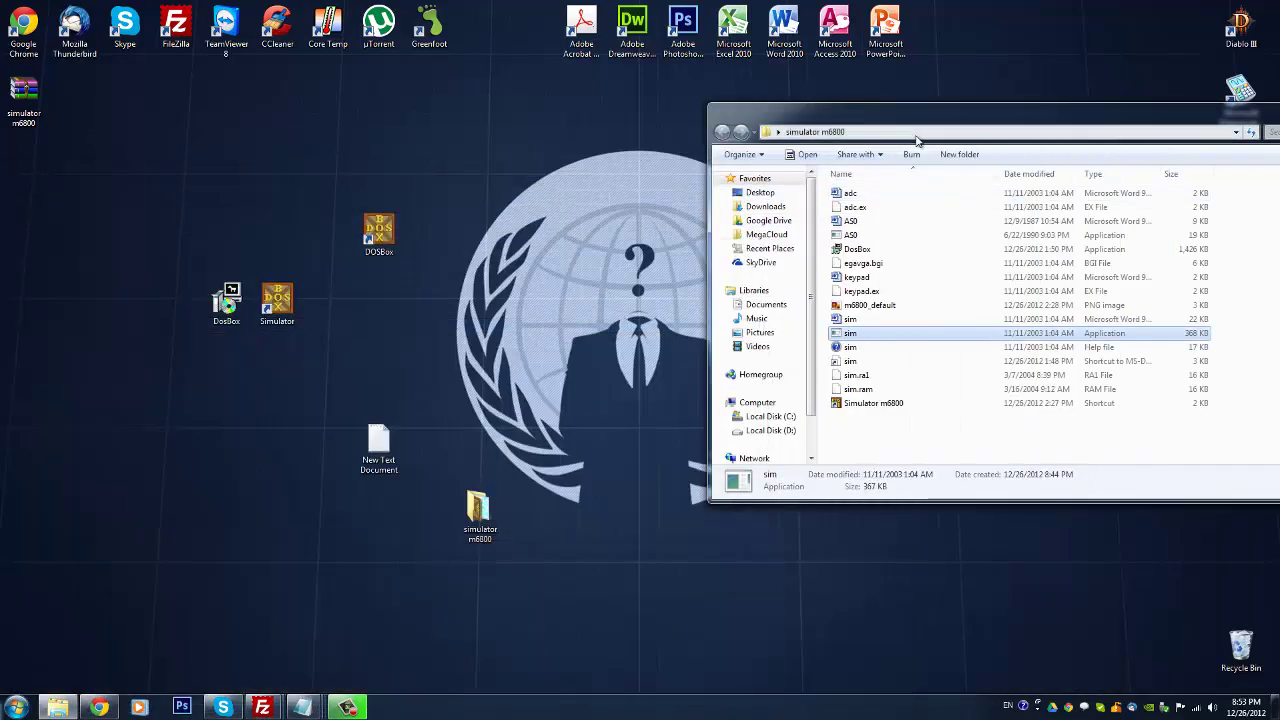
{"action": "left_click_drag", "start_coordinate": [1000, 115], "coordinate": [607, 143]}
{"action": "left_click", "coordinate": [1013, 137]}
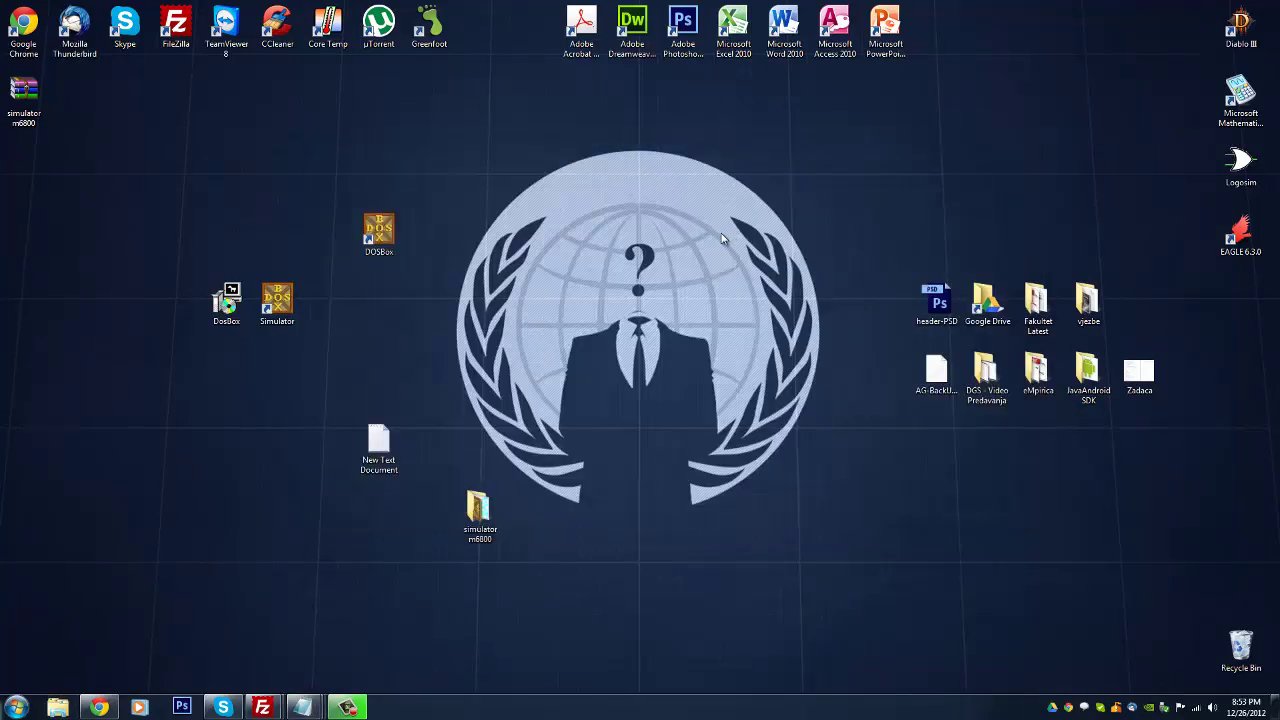
{"action": "double_click", "coordinate": [485, 524]}
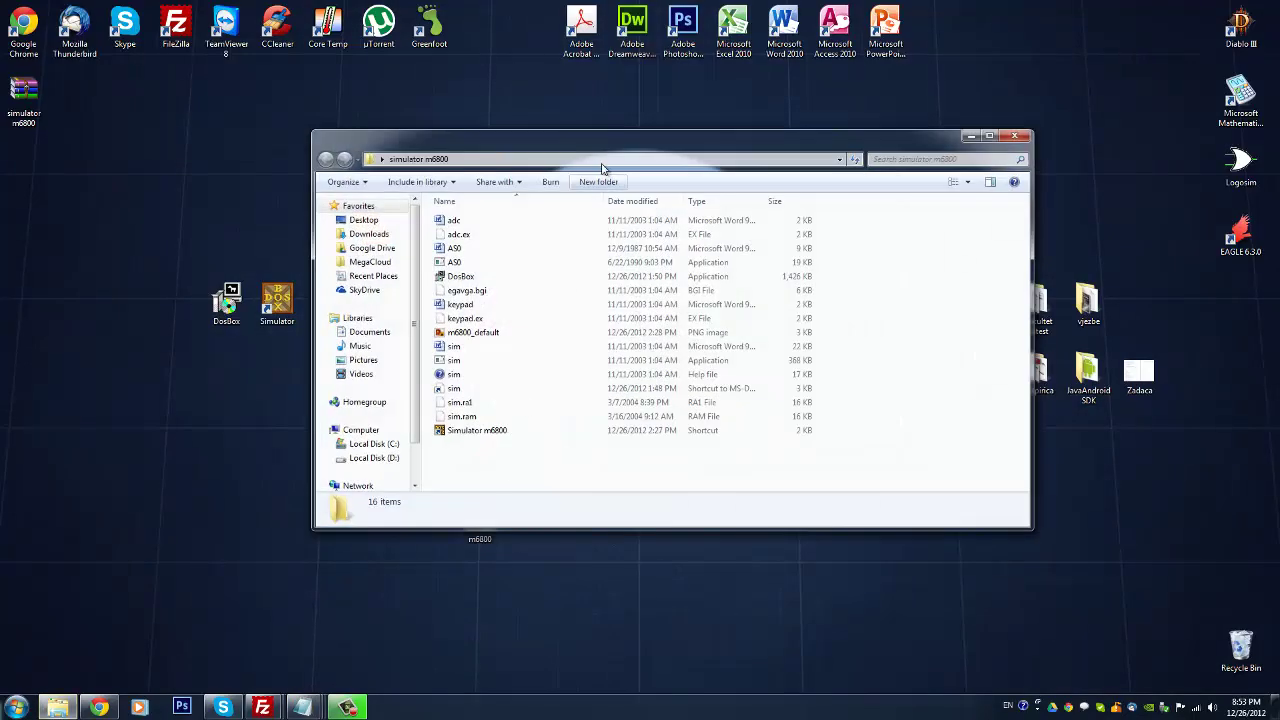
{"action": "left_click", "coordinate": [602, 159]}
{"action": "key", "text": "ctrl+c"}
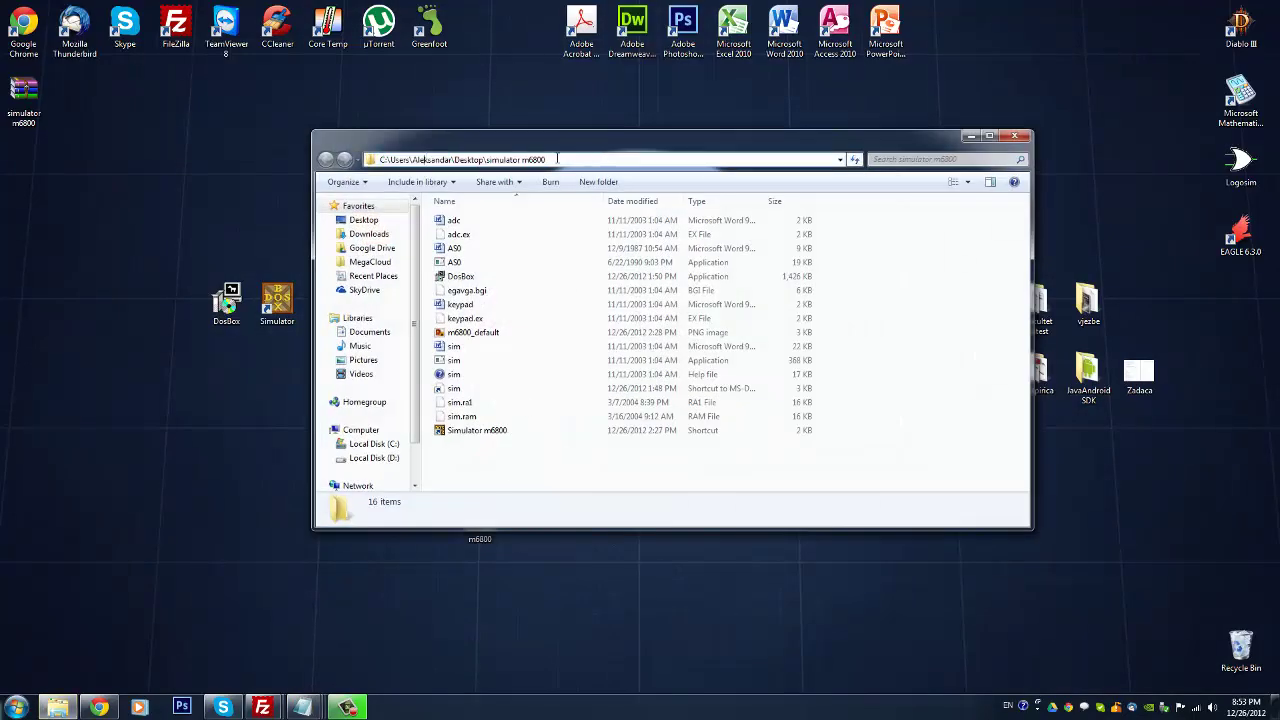
Step: Replace the folder path before \sim.exe in New Text Document's command line with the copied simulator m6800 path
{"action": "mouse_move", "coordinate": [301, 707]}
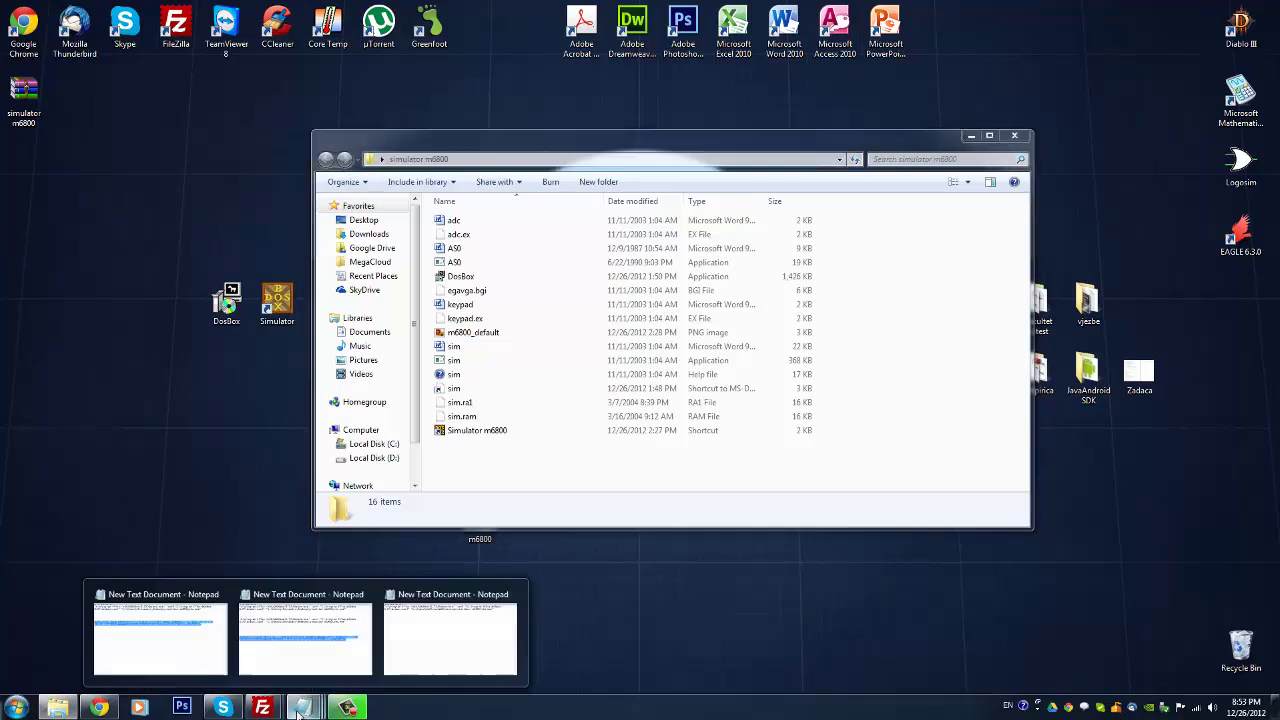
{"action": "left_click", "coordinate": [452, 630]}
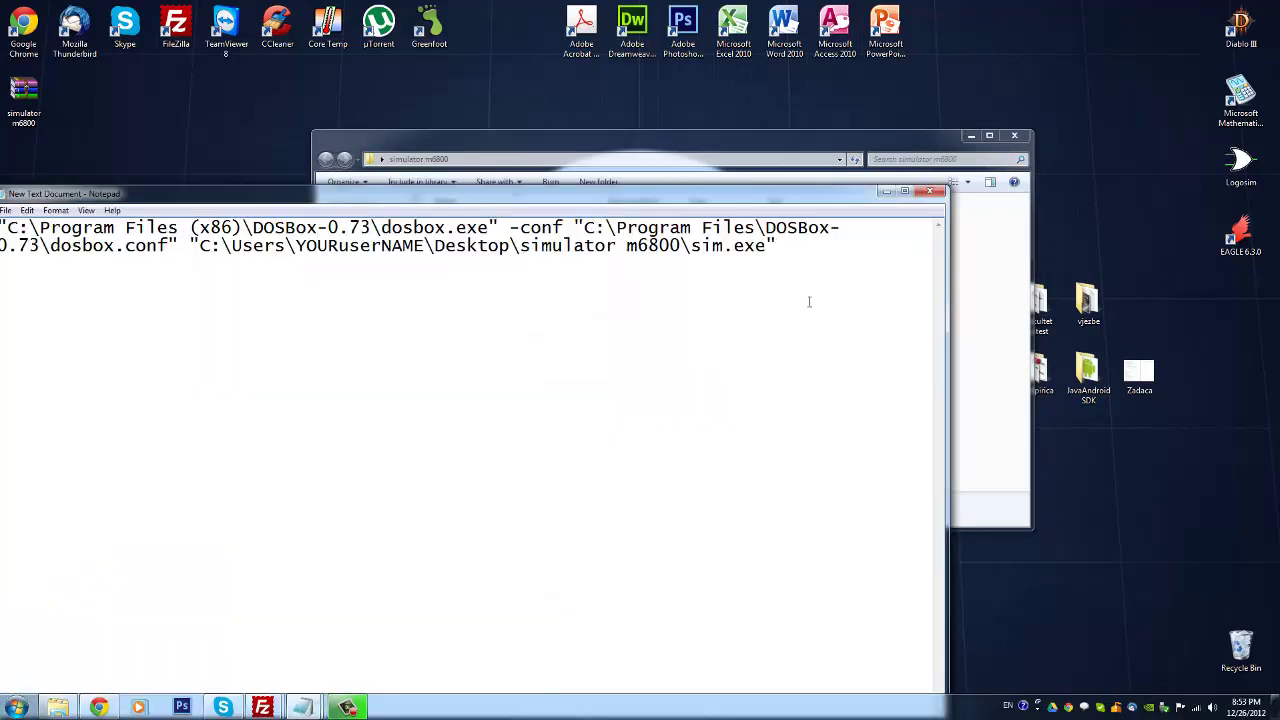
{"action": "key", "text": "Return"}
{"action": "key", "text": "Return"}
{"action": "key", "text": "ctrl+v"}
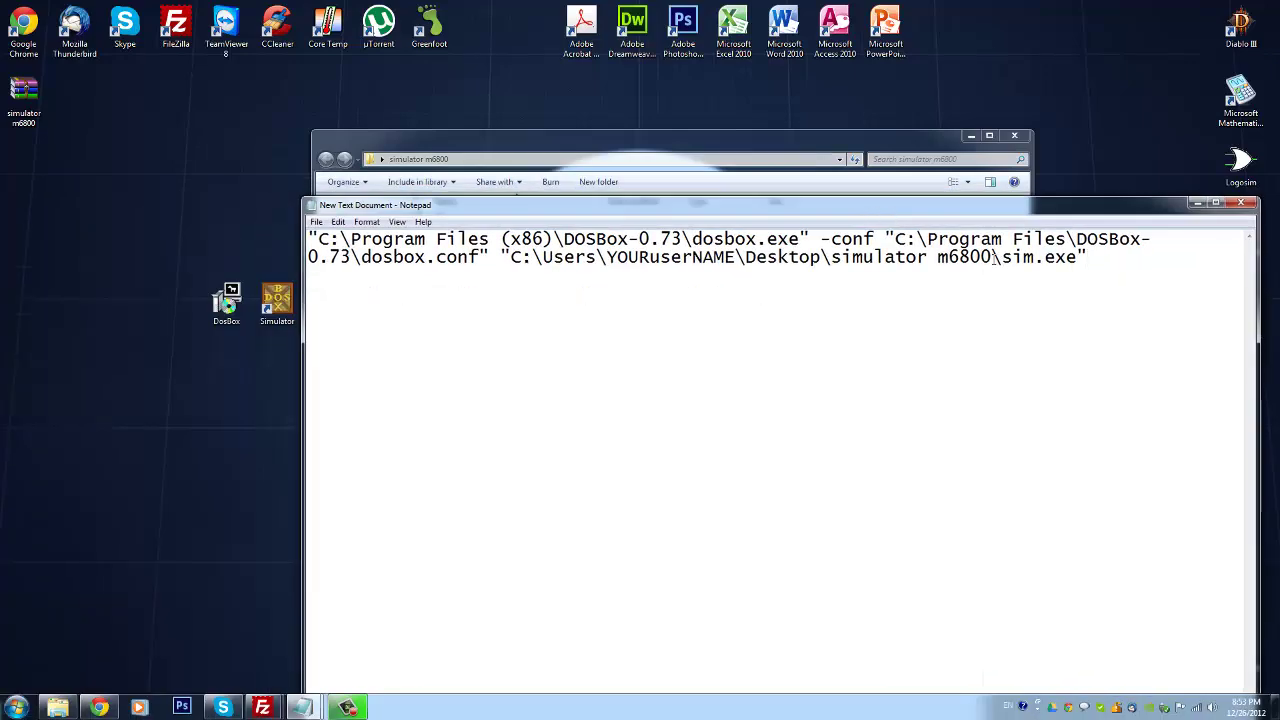
{"action": "left_click_drag", "start_coordinate": [993, 257], "coordinate": [511, 258]}
{"action": "key", "text": "ctrl+v"}
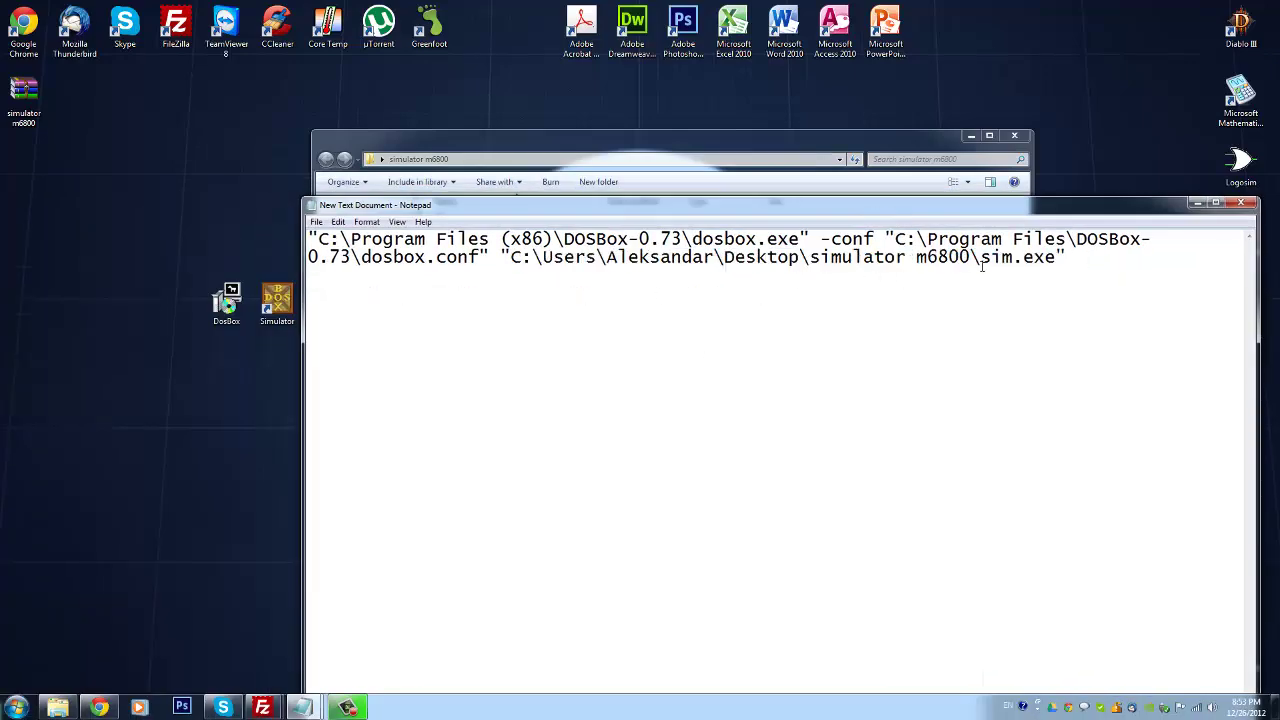
Step: Open the Music folder on Local Disk (D:) and copy its path, D:\Music
{"action": "key", "text": "super"}
{"action": "left_click", "coordinate": [249, 516]}
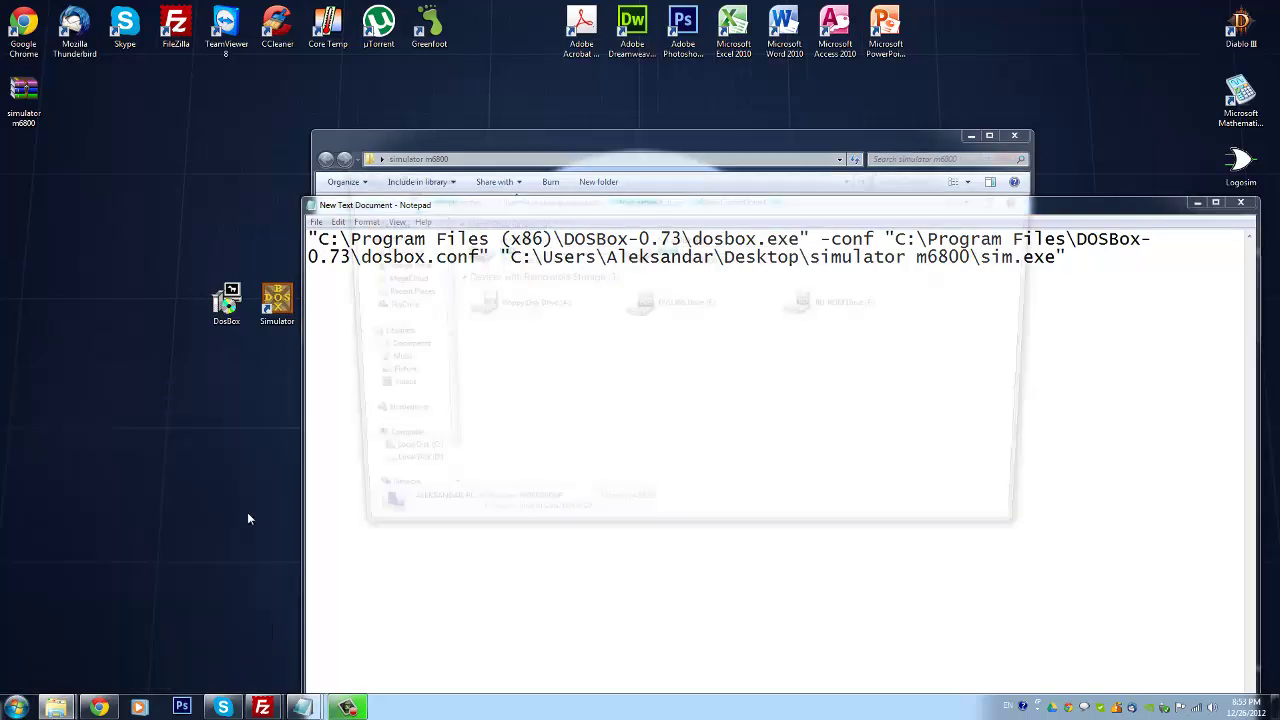
{"action": "double_click", "coordinate": [708, 255]}
{"action": "left_click", "coordinate": [709, 251]}
{"action": "left_click", "coordinate": [651, 409]}
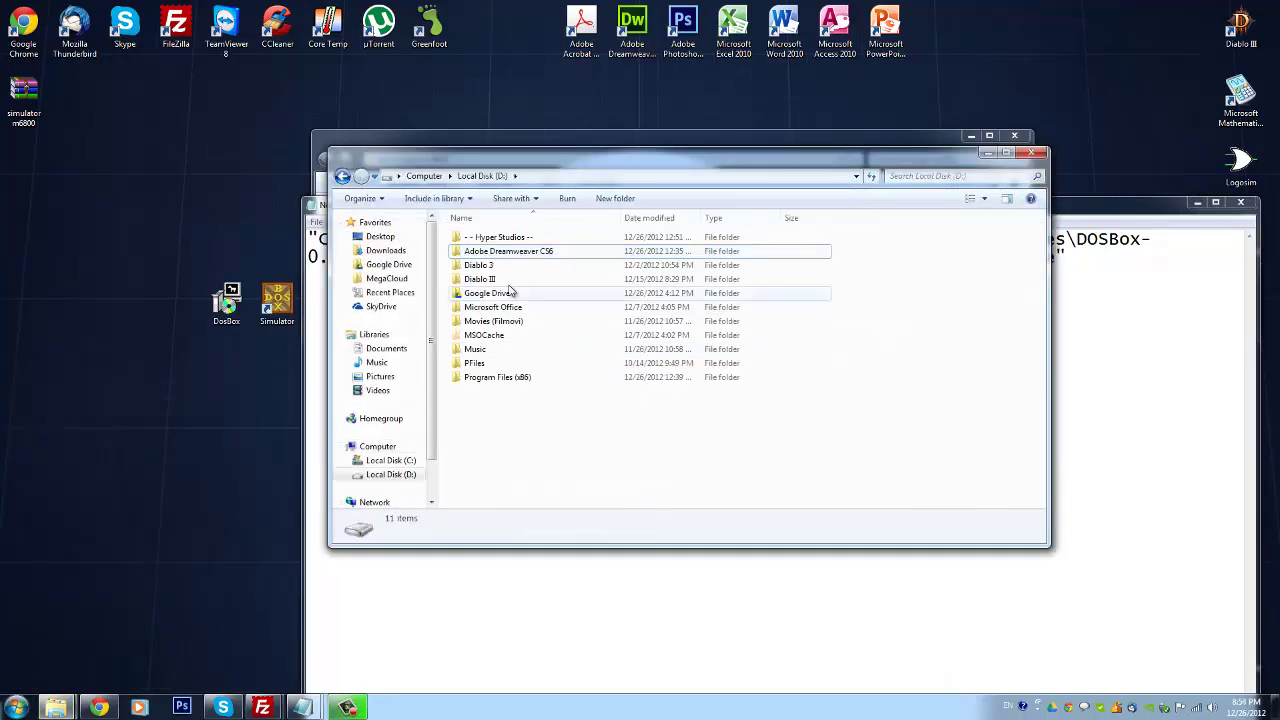
{"action": "double_click", "coordinate": [499, 349]}
{"action": "left_click", "coordinate": [628, 177]}
{"action": "key", "text": "ctrl+c"}
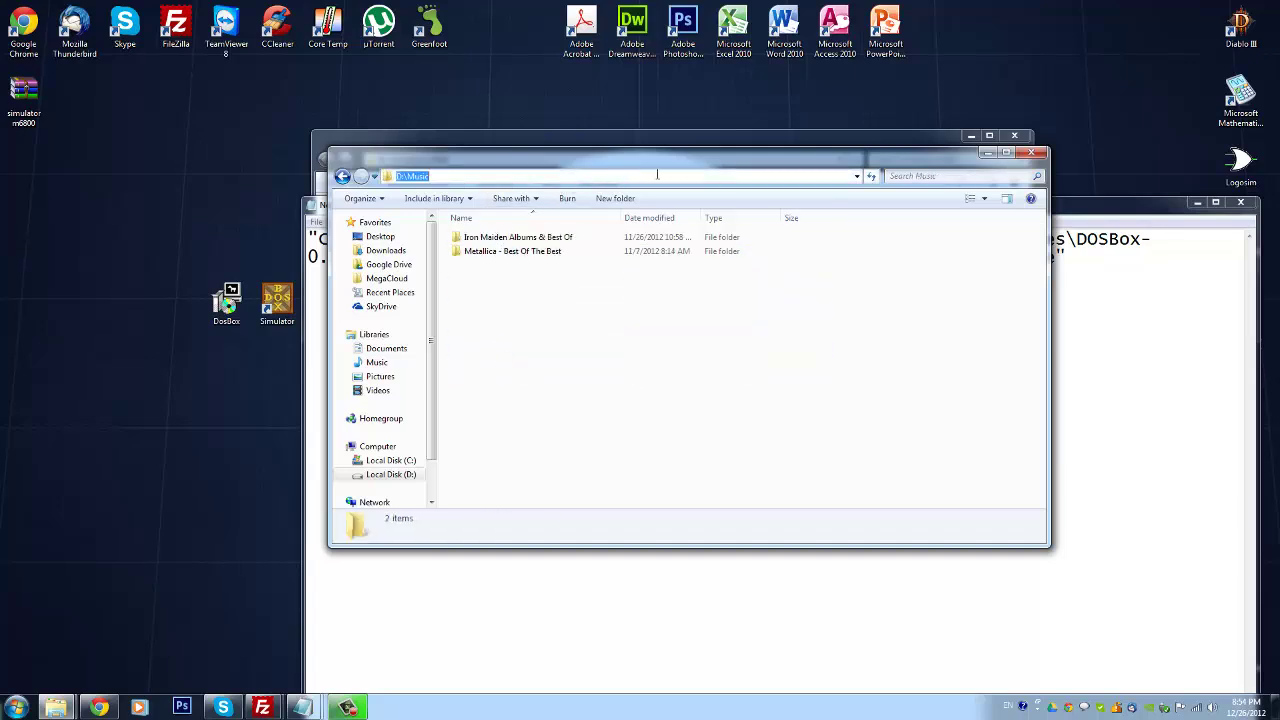
Step: Try pasting the copied D:\Music path into New Text Document's command line, and undo the paste
{"action": "left_click", "coordinate": [987, 152]}
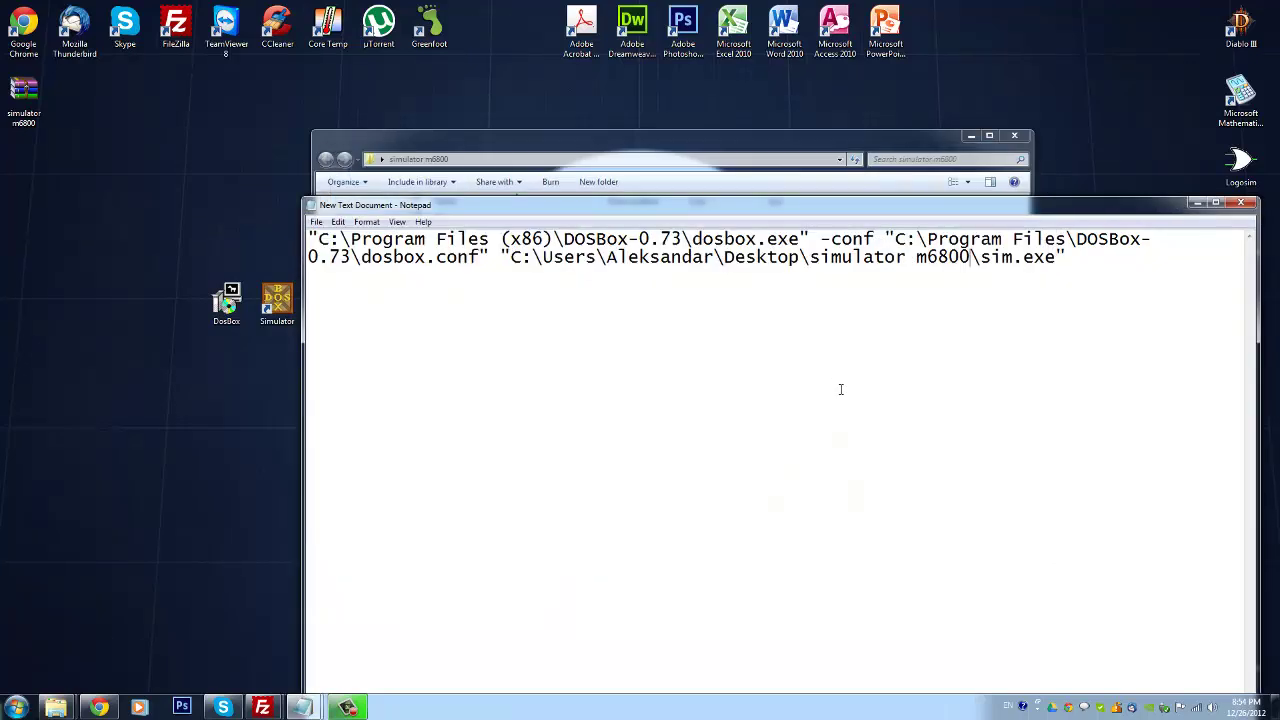
{"action": "key", "text": "ctrl+v"}
{"action": "key", "text": "ctrl+z"}
Step: Move New Text Document's window clear and highlight the quoted sim.exe path in the command line
{"action": "left_click_drag", "start_coordinate": [947, 203], "coordinate": [913, 201]}
{"action": "left_click_drag", "start_coordinate": [324, 240], "coordinate": [1085, 254]}
{"action": "left_click", "coordinate": [550, 305]}
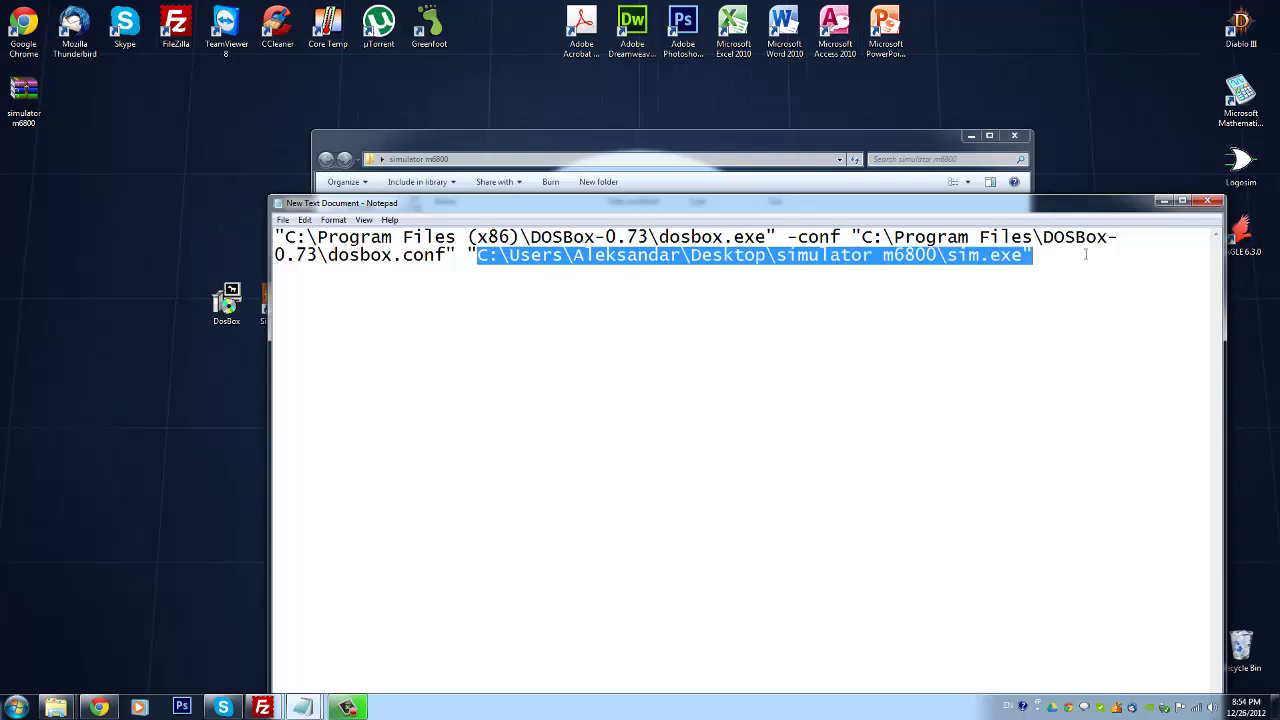
{"action": "left_click_drag", "start_coordinate": [922, 212], "coordinate": [848, 146]}
{"action": "left_click", "coordinate": [930, 195]}
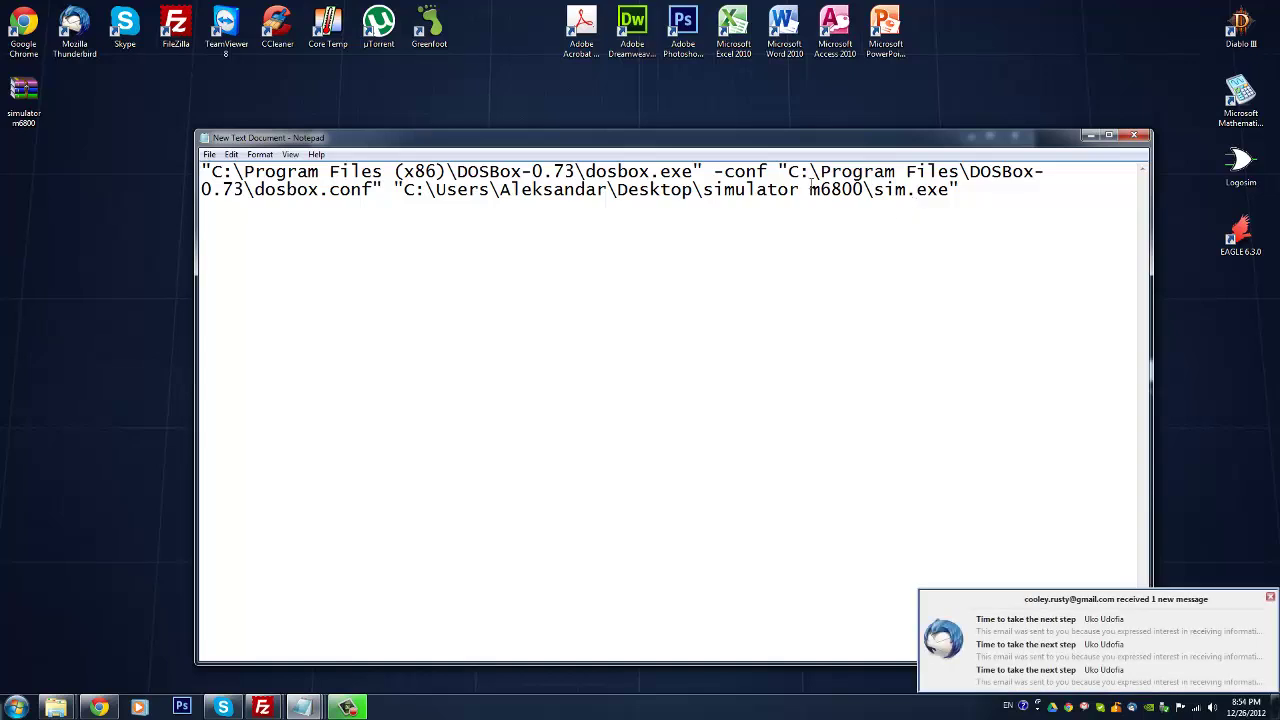
{"action": "left_click_drag", "start_coordinate": [465, 204], "coordinate": [400, 190]}
{"action": "left_click", "coordinate": [467, 229]}
Step: Copy the entire DOSBox command line from New Text Document and close the document, saving its changes
{"action": "left_click_drag", "start_coordinate": [806, 211], "coordinate": [96, 167]}
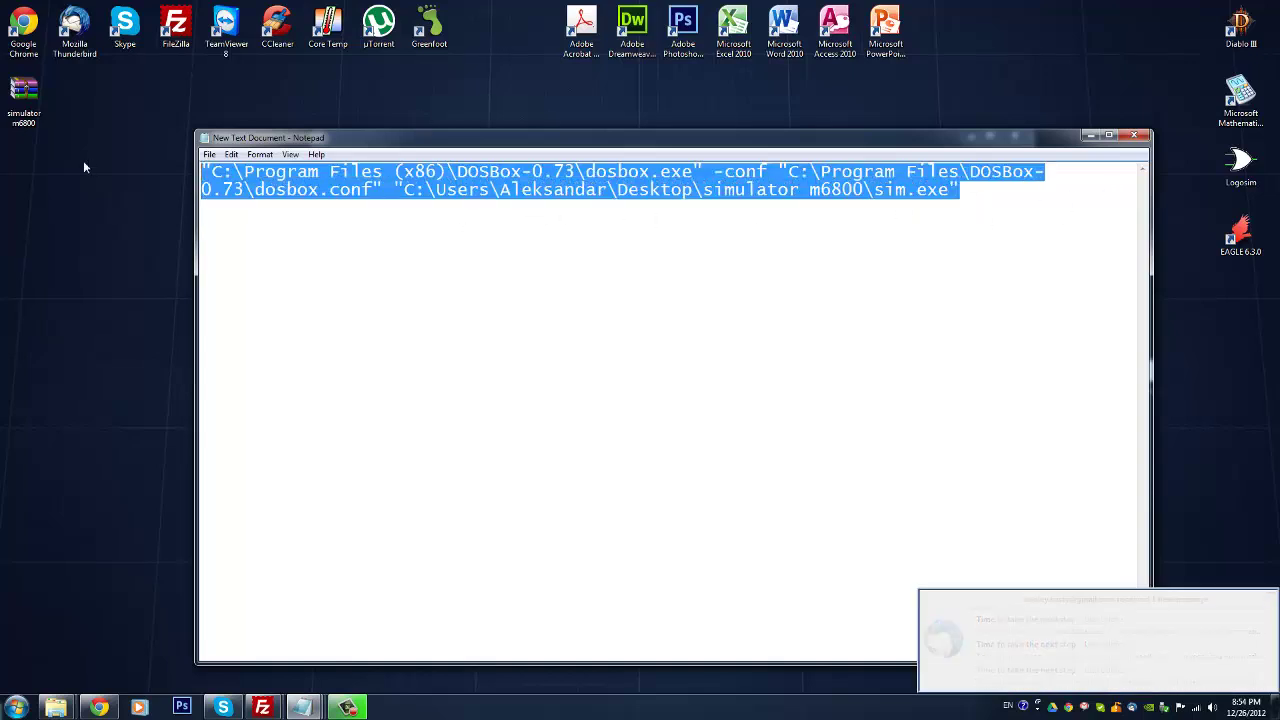
{"action": "left_click", "coordinate": [1131, 139]}
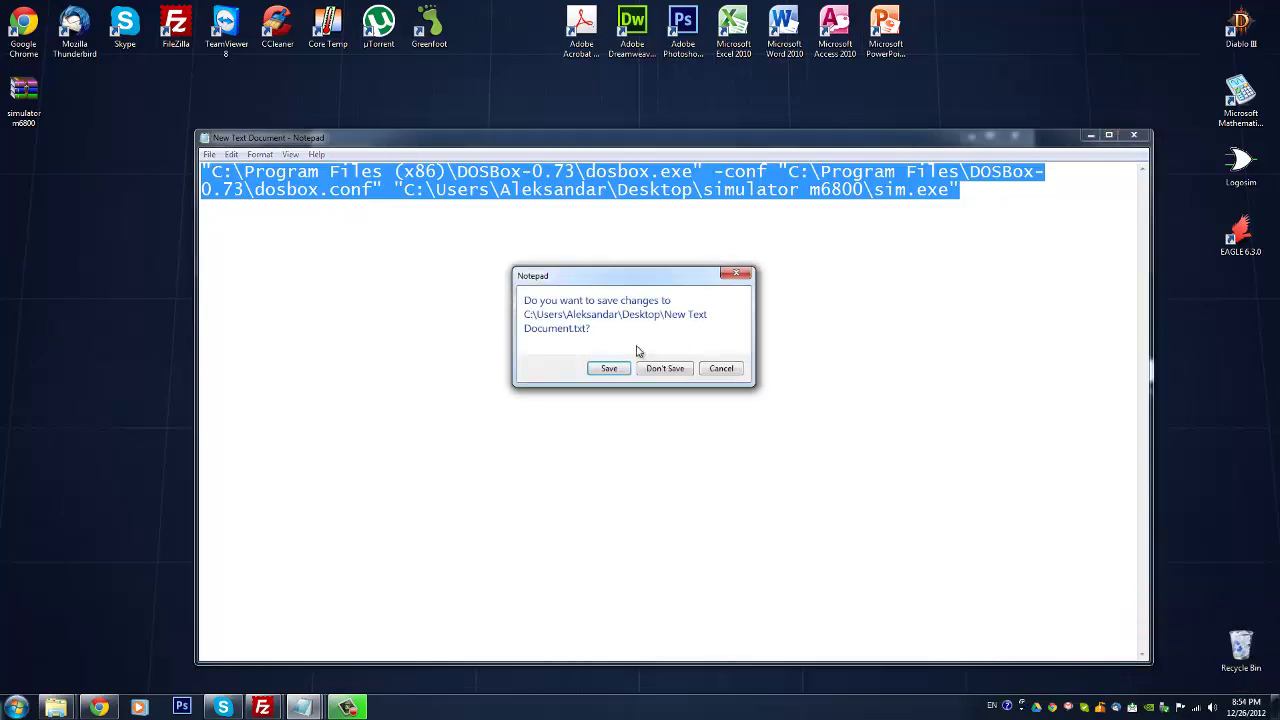
{"action": "left_click", "coordinate": [612, 366]}
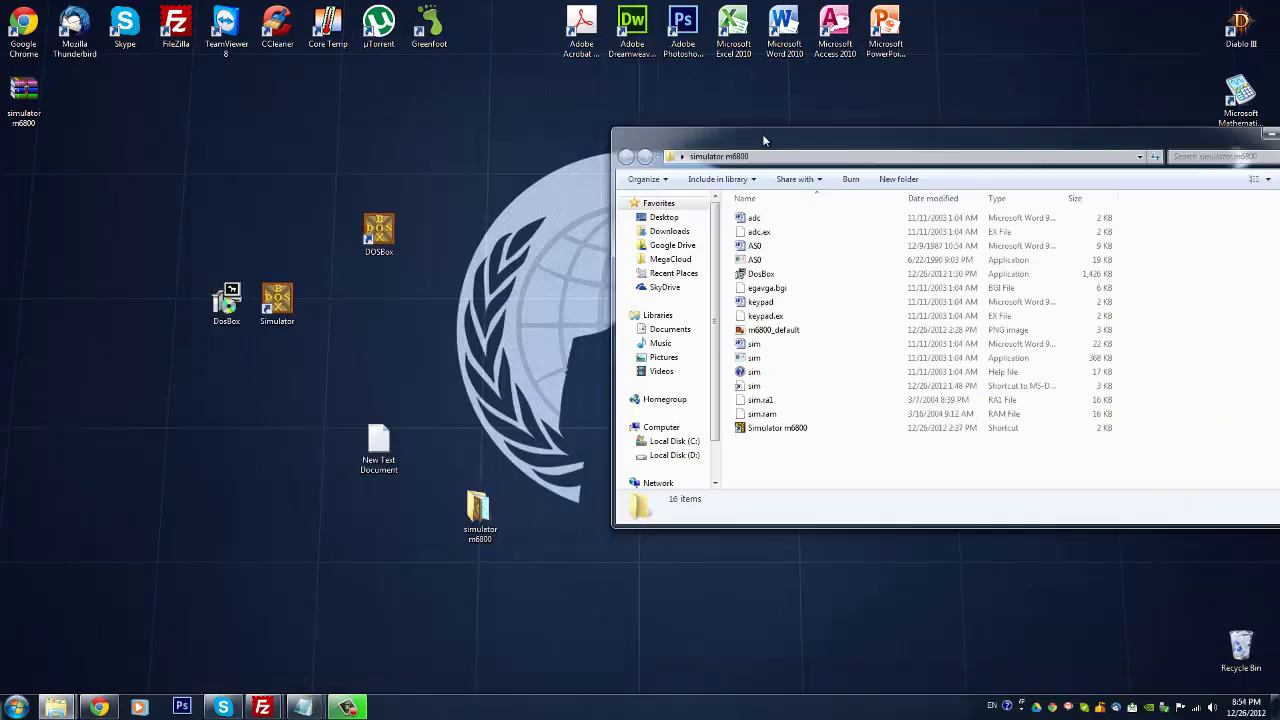
Step: Start a new desktop shortcut and use the copied DOSBox command line as its item location
{"action": "left_click_drag", "start_coordinate": [420, 140], "coordinate": [768, 140]}
{"action": "right_click", "coordinate": [375, 240]}
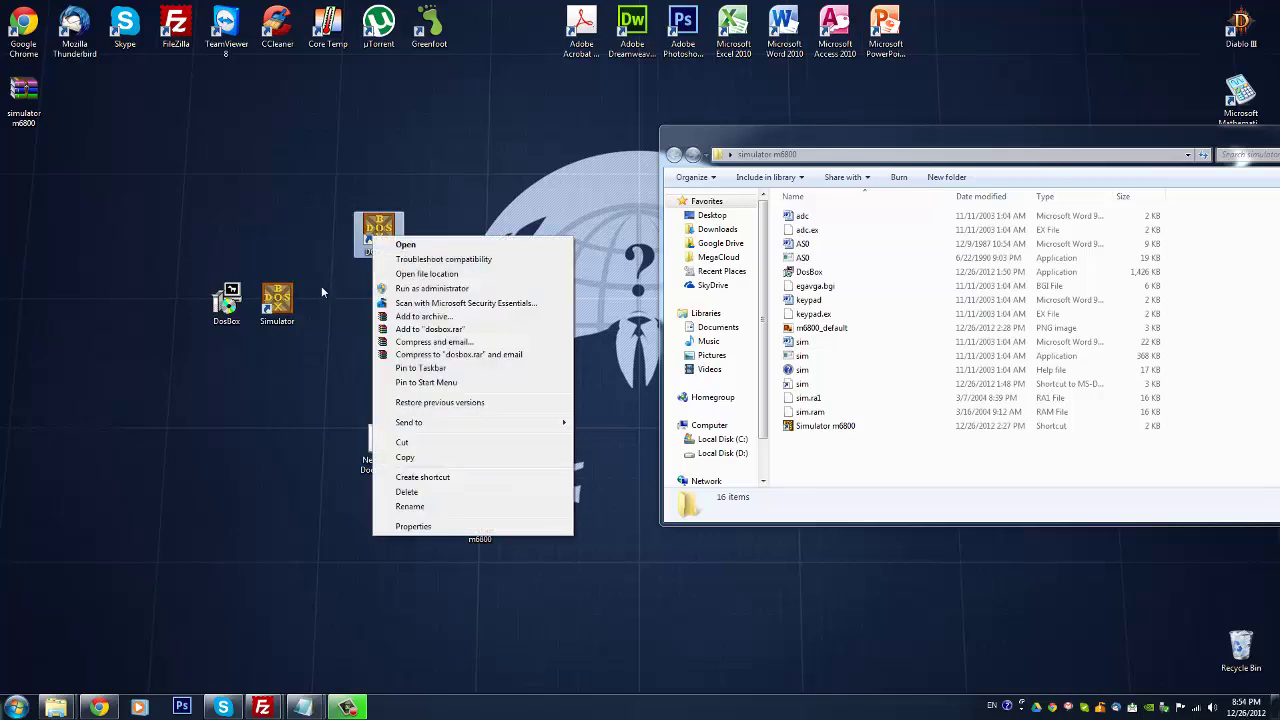
{"action": "left_click", "coordinate": [276, 396]}
{"action": "right_click", "coordinate": [252, 406]}
{"action": "mouse_move", "coordinate": [300, 551]}
{"action": "left_click", "coordinate": [511, 370]}
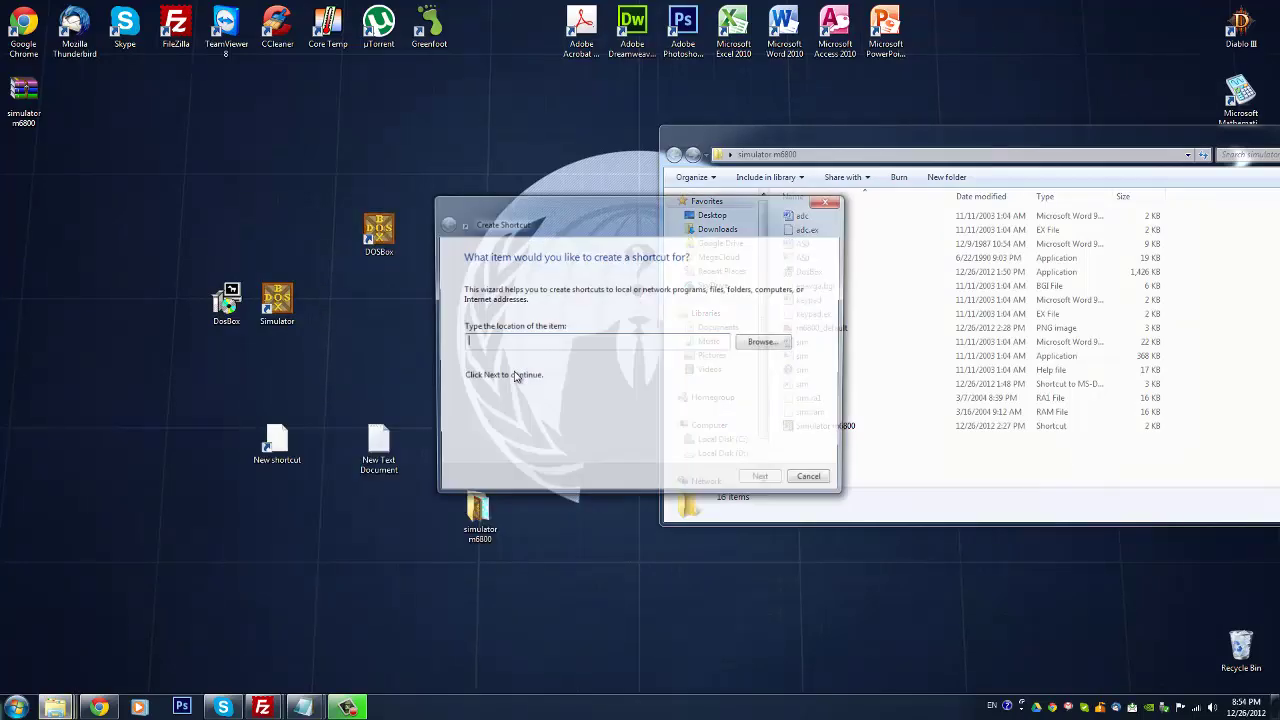
{"action": "key", "text": "ctrl+v"}
{"action": "left_click_drag", "start_coordinate": [730, 341], "coordinate": [112, 372]}
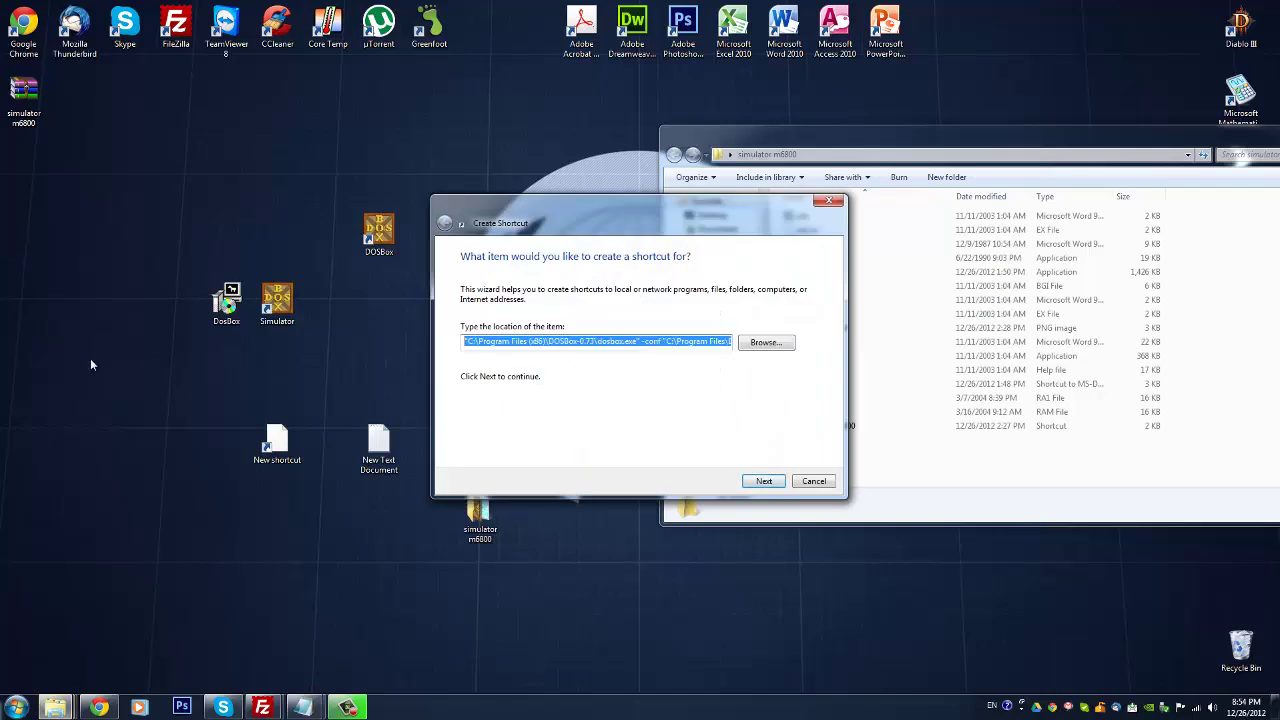
{"action": "left_click", "coordinate": [760, 483]}
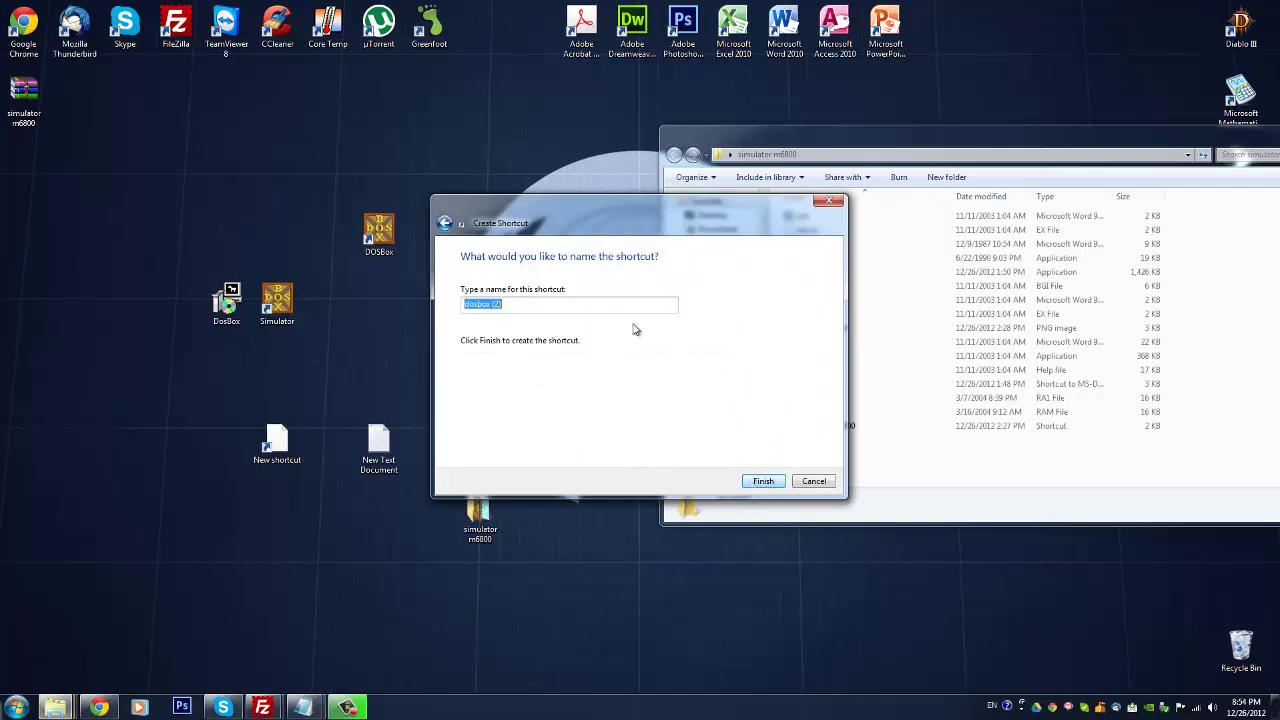
Step: Name the new shortcut MyProgram or Some Old Game and finish creating it
{"action": "type", "text": "My"}
{"action": "type", "text": "Program or Some Old Game"}
{"action": "key", "text": "Return"}
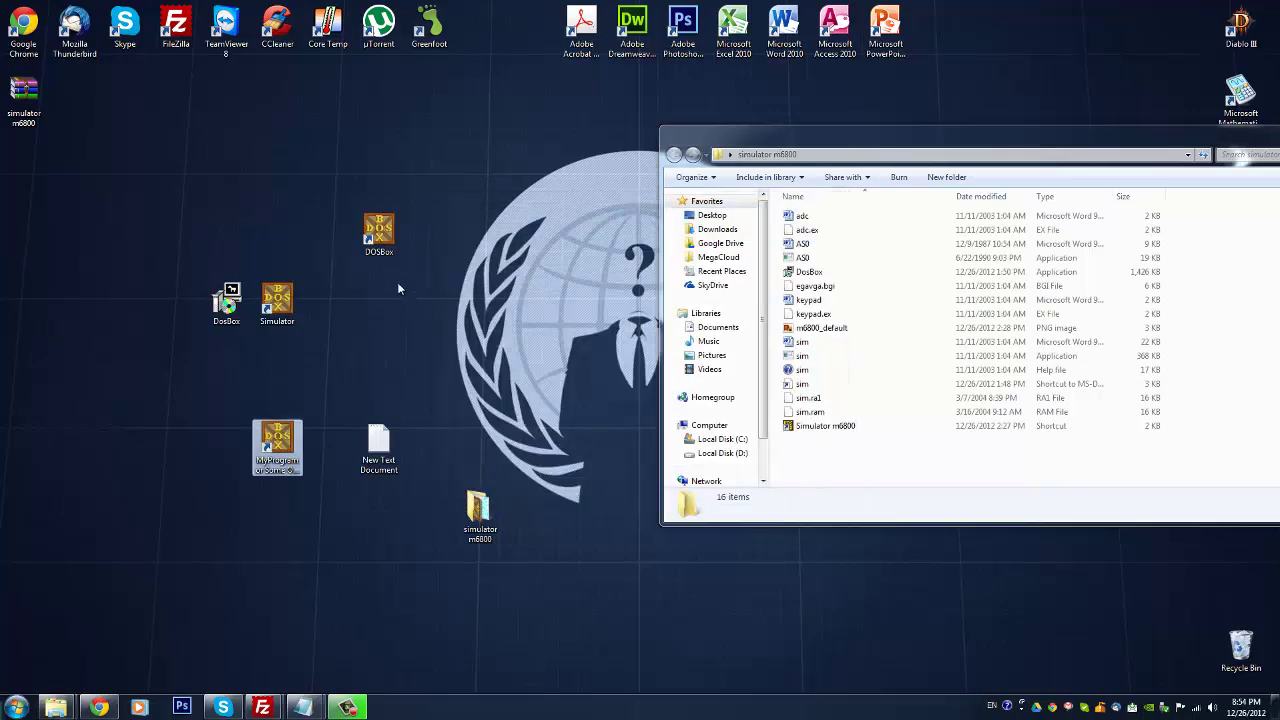
Step: Launch the MyProgram or Some Old Game shortcut, close the simulator m6800 folder, and arrange the two DOSBox windows side by side
{"action": "double_click", "coordinate": [292, 457]}
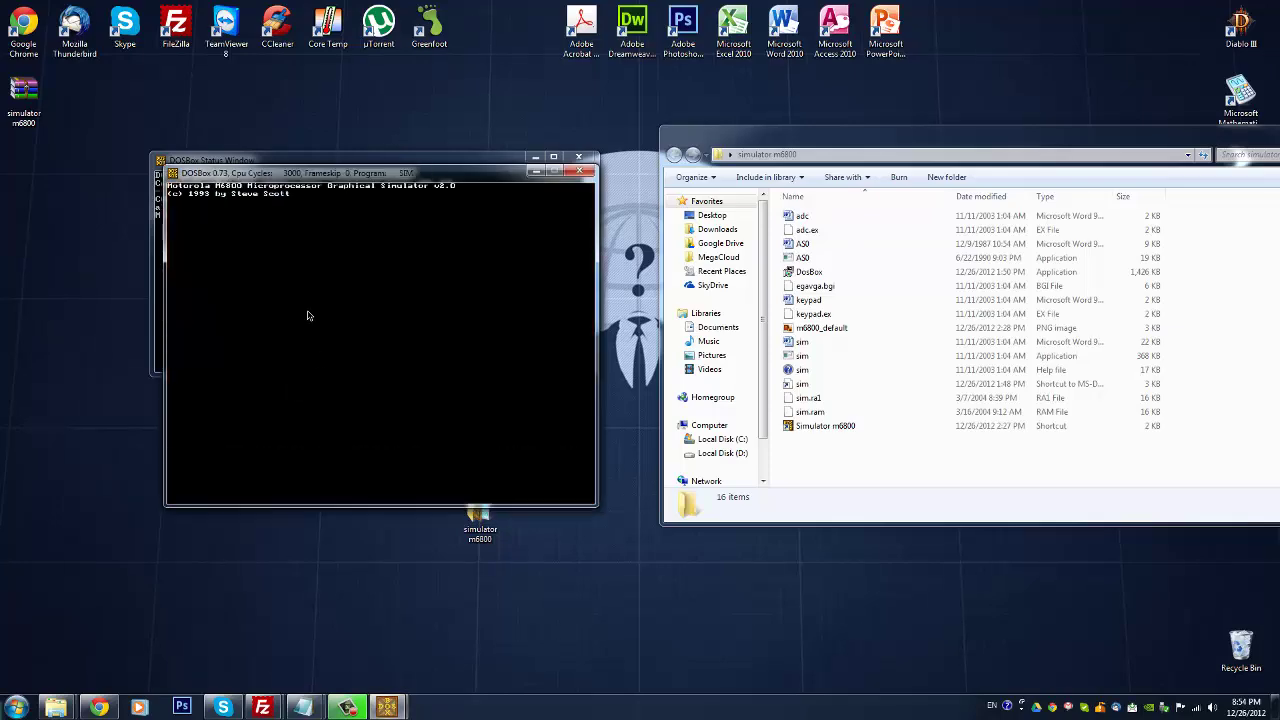
{"action": "left_click_drag", "start_coordinate": [357, 190], "coordinate": [783, 203]}
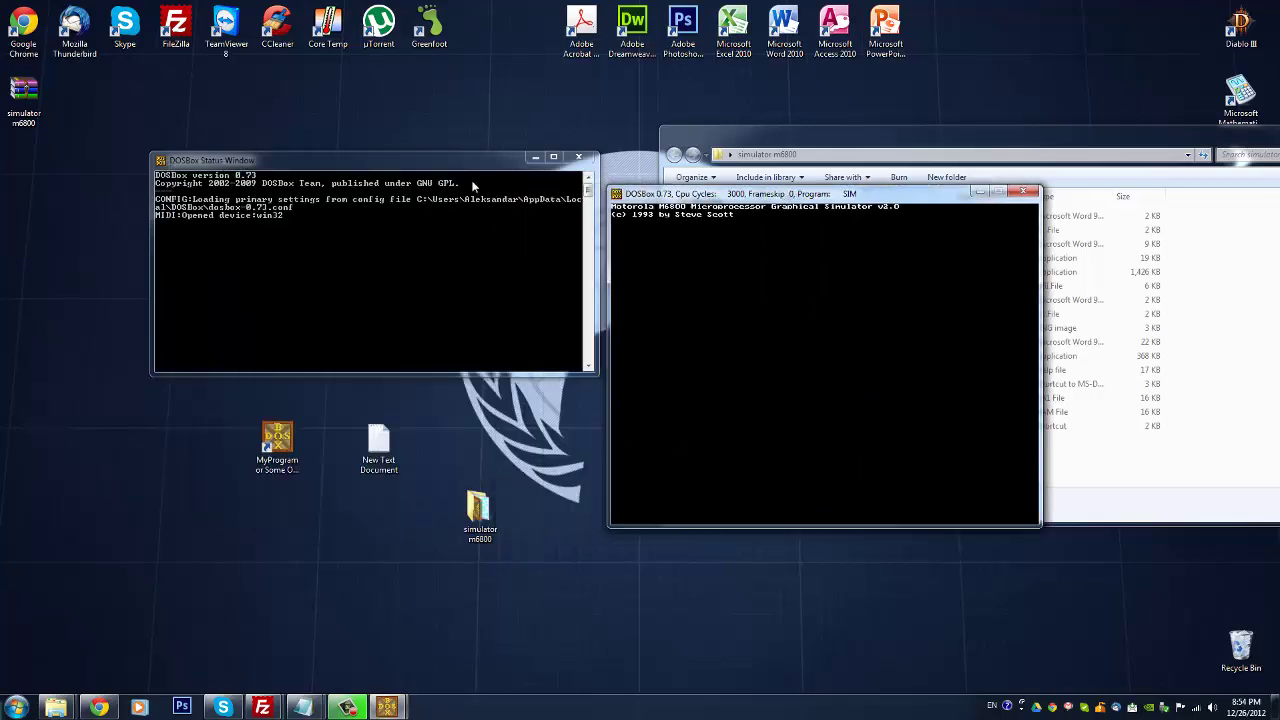
{"action": "left_click_drag", "start_coordinate": [456, 172], "coordinate": [271, 178]}
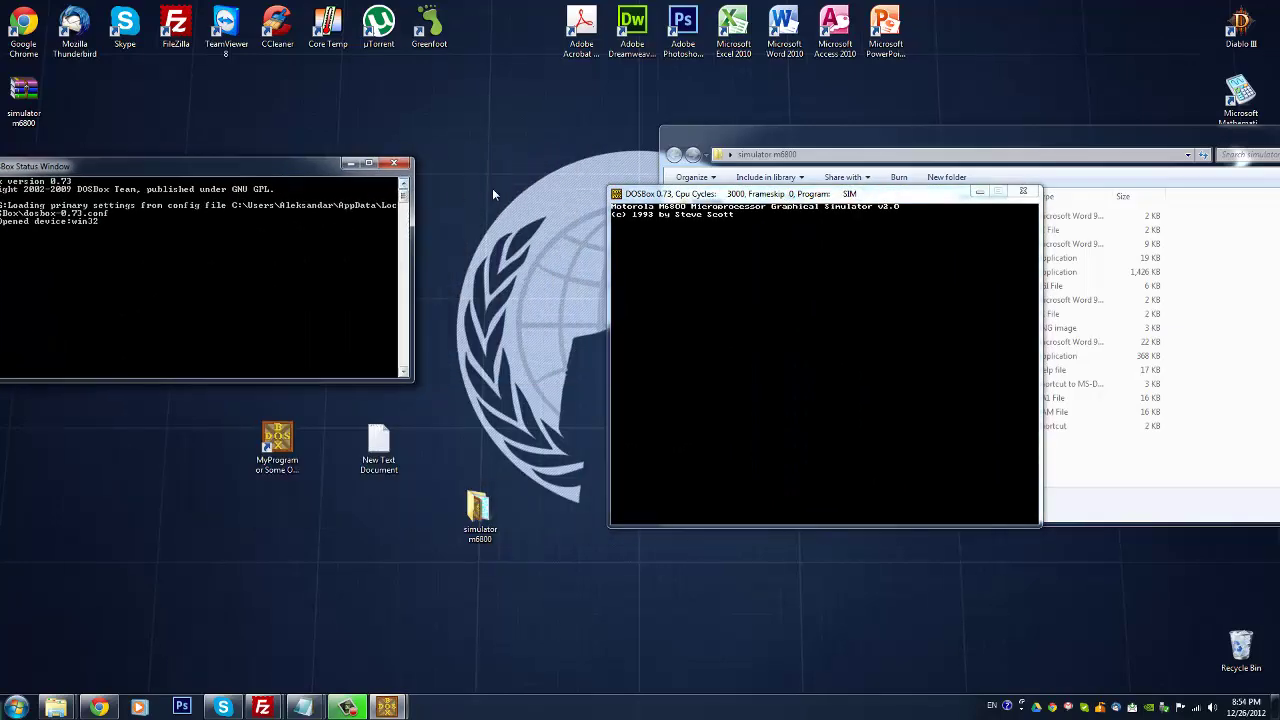
{"action": "left_click_drag", "start_coordinate": [1150, 135], "coordinate": [762, 213]}
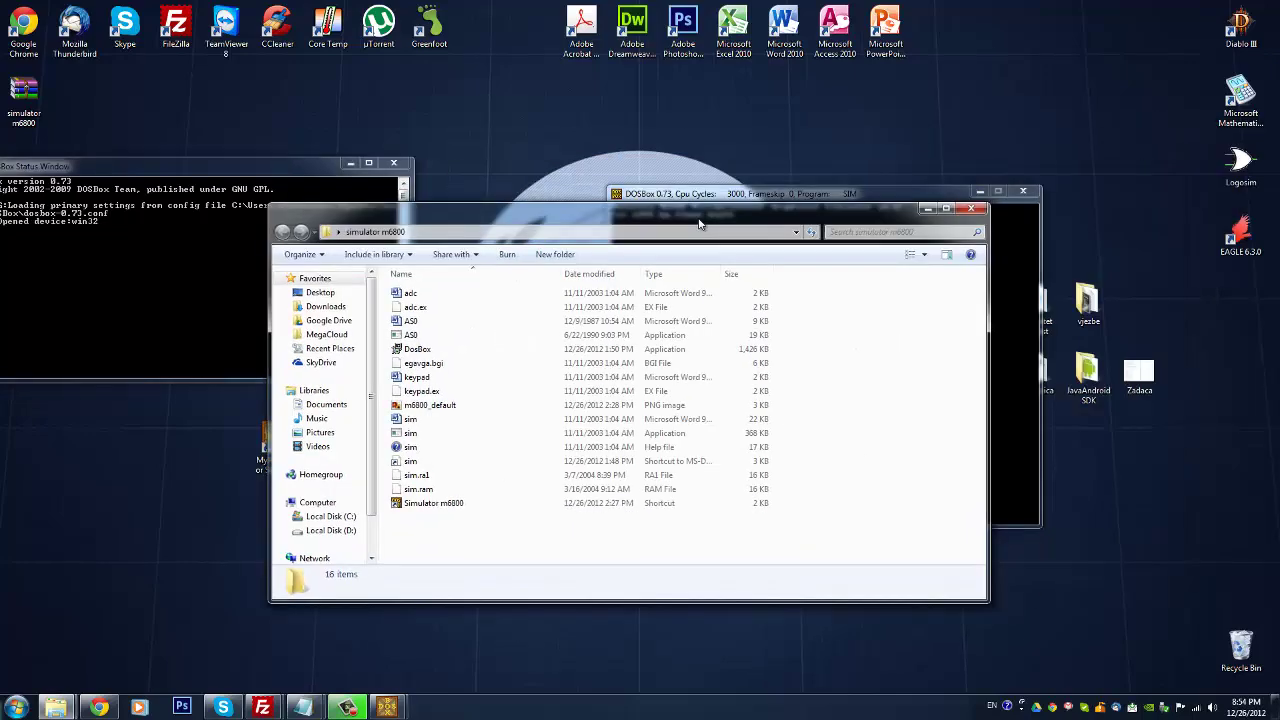
{"action": "left_click", "coordinate": [968, 213]}
{"action": "left_click_drag", "start_coordinate": [840, 200], "coordinate": [913, 134]}
{"action": "left_click_drag", "start_coordinate": [194, 173], "coordinate": [447, 125]}
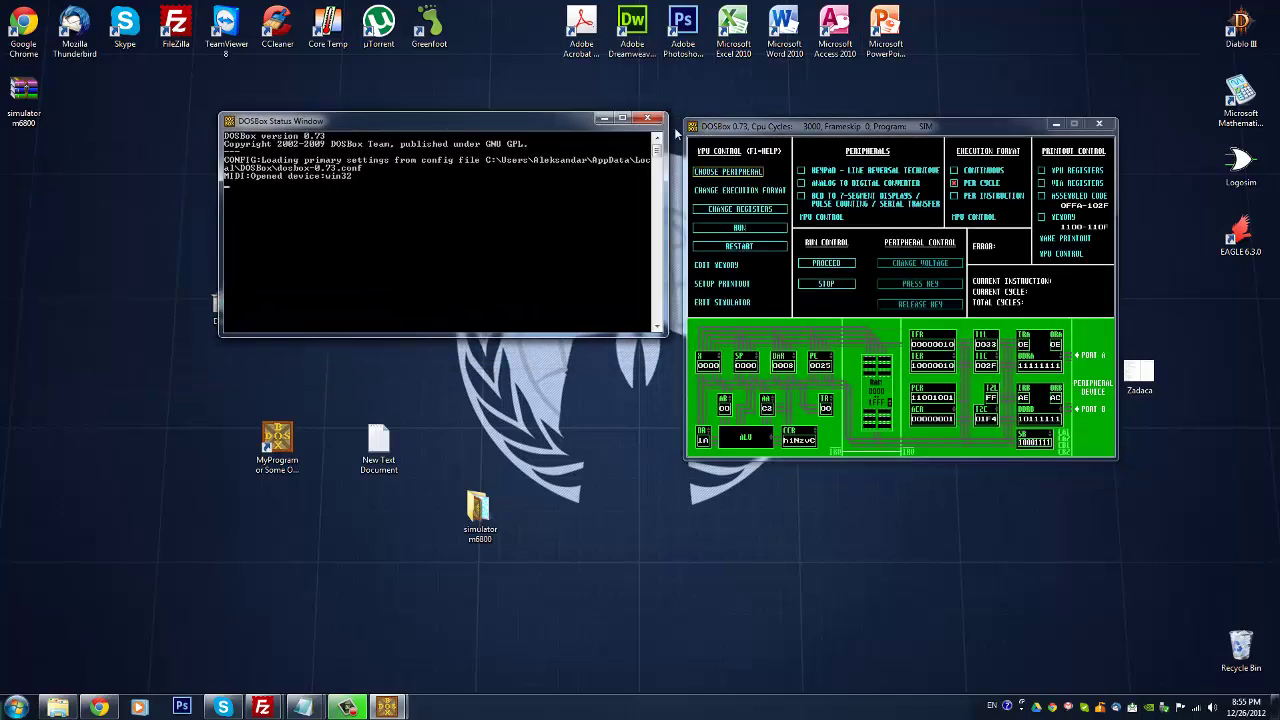
{"action": "left_click", "coordinate": [277, 440]}
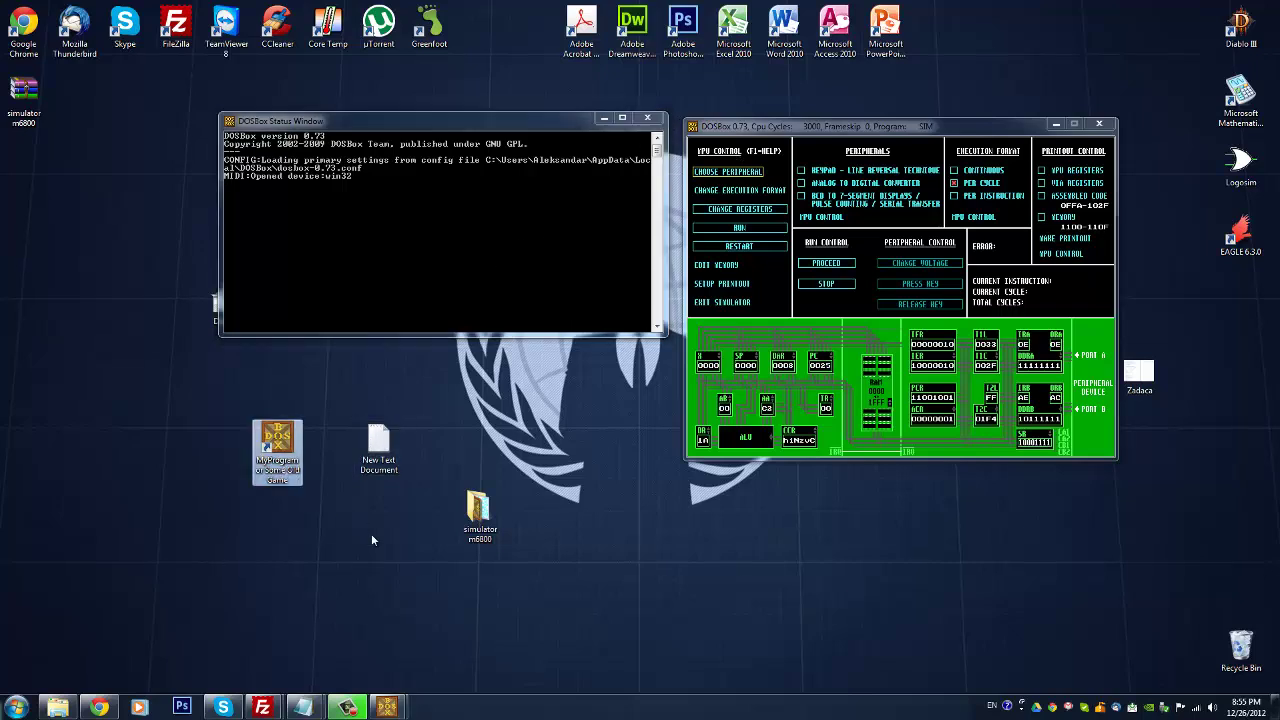
Step: Run the sim application from the simulator m6800 folder with the DOSBox desktop shortcut, and close that simulator and the folder
{"action": "left_click", "coordinate": [604, 118]}
{"action": "double_click", "coordinate": [493, 525]}
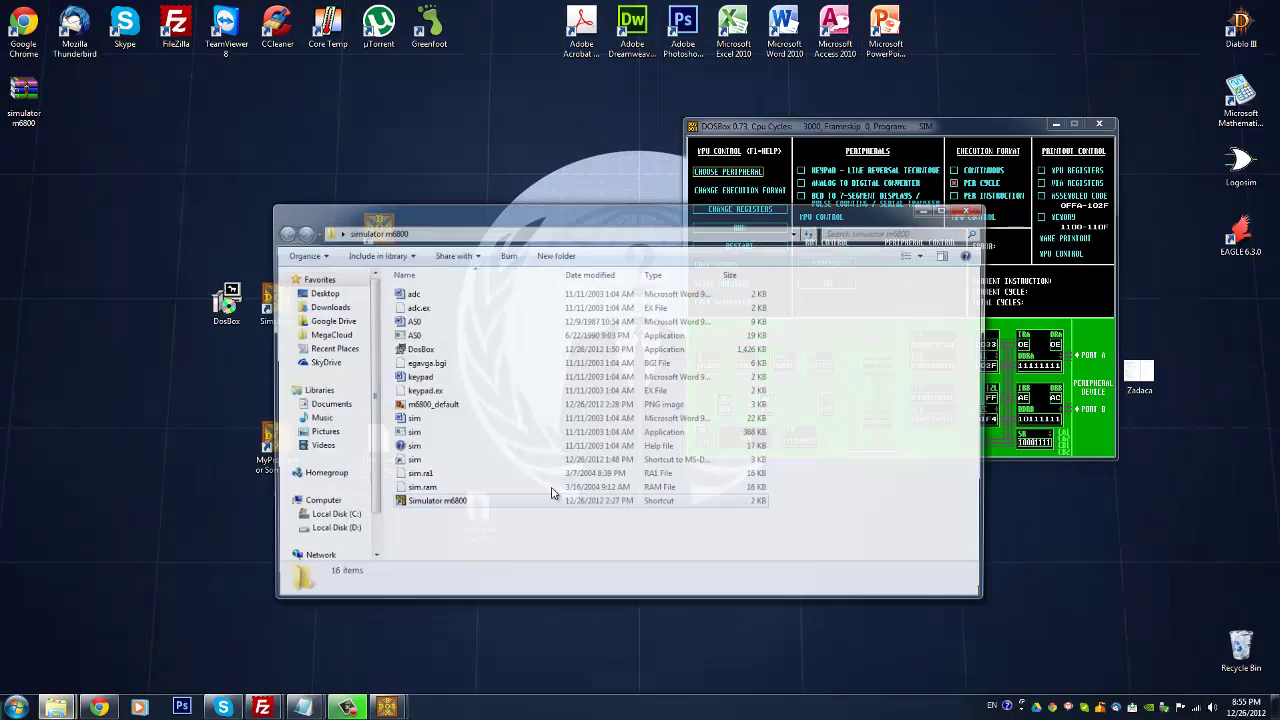
{"action": "left_click_drag", "start_coordinate": [665, 208], "coordinate": [1012, 170]}
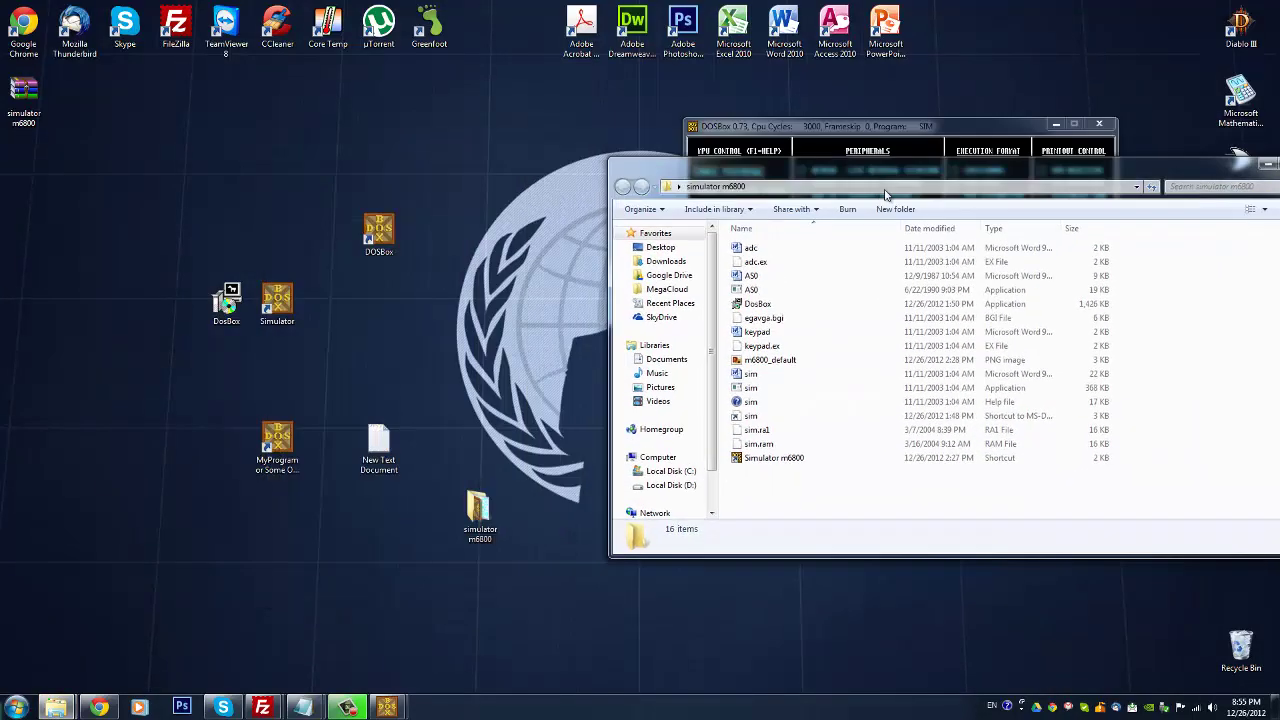
{"action": "left_click", "coordinate": [753, 388]}
{"action": "left_click_drag", "start_coordinate": [753, 388], "coordinate": [378, 234]}
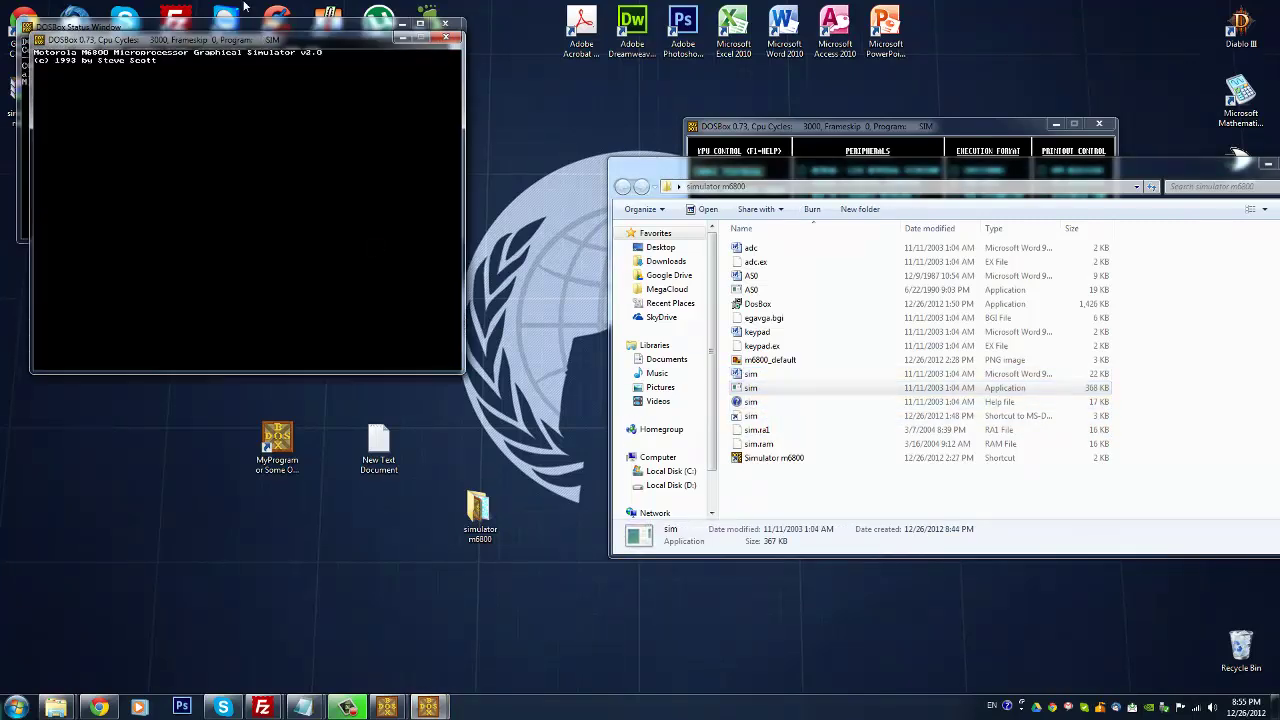
{"action": "left_click", "coordinate": [448, 38]}
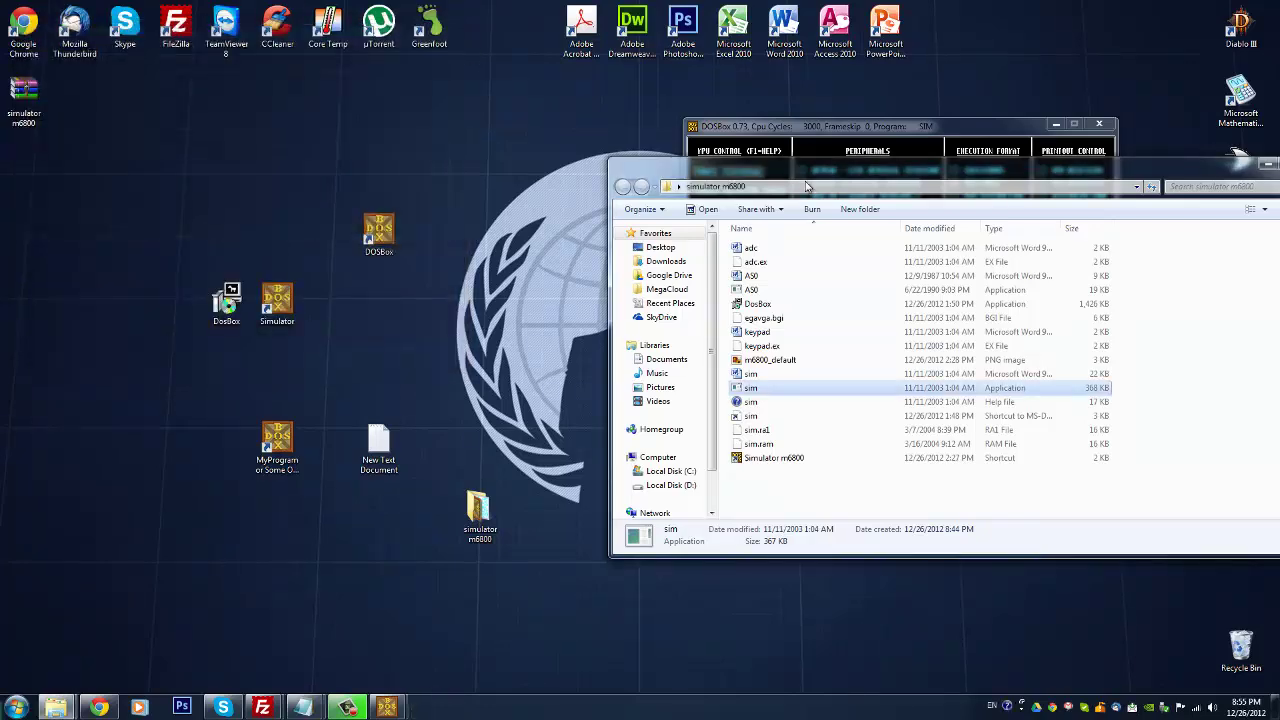
{"action": "key", "text": "alt+F4"}
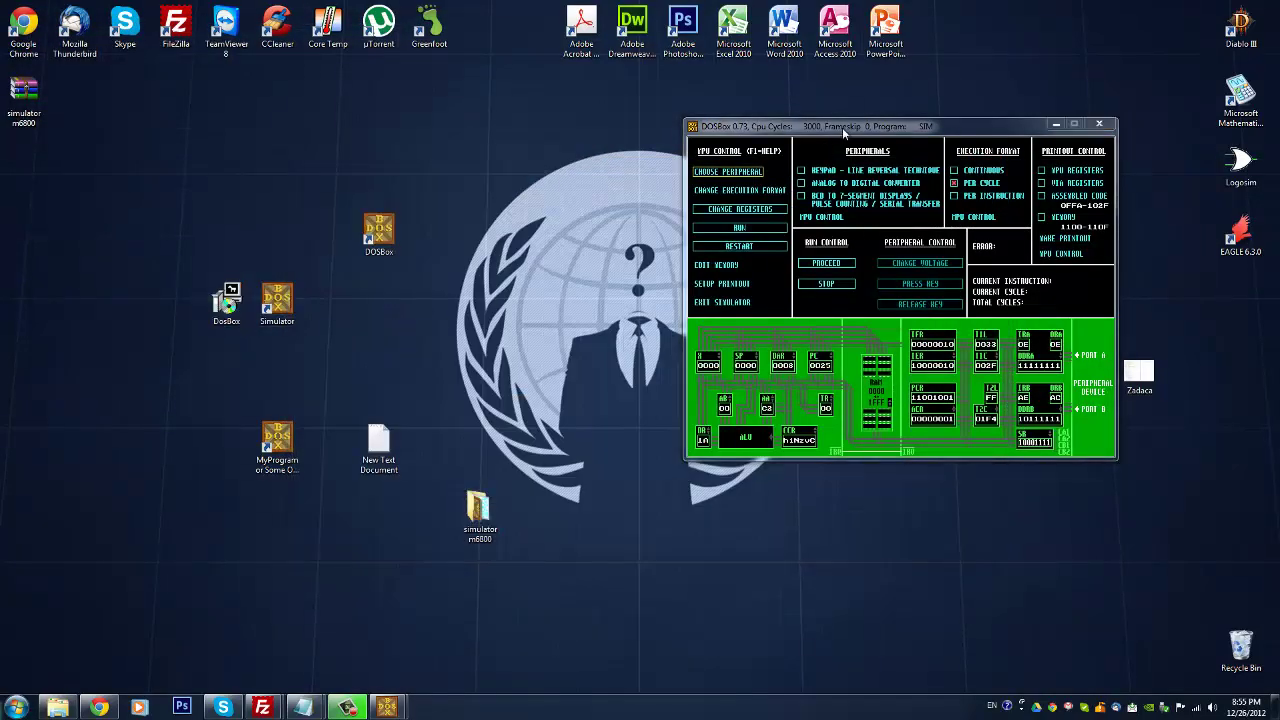
Step: Bring the remaining M6800 simulator window toward the middle of the desktop and close it
{"action": "left_click_drag", "start_coordinate": [845, 128], "coordinate": [668, 295]}
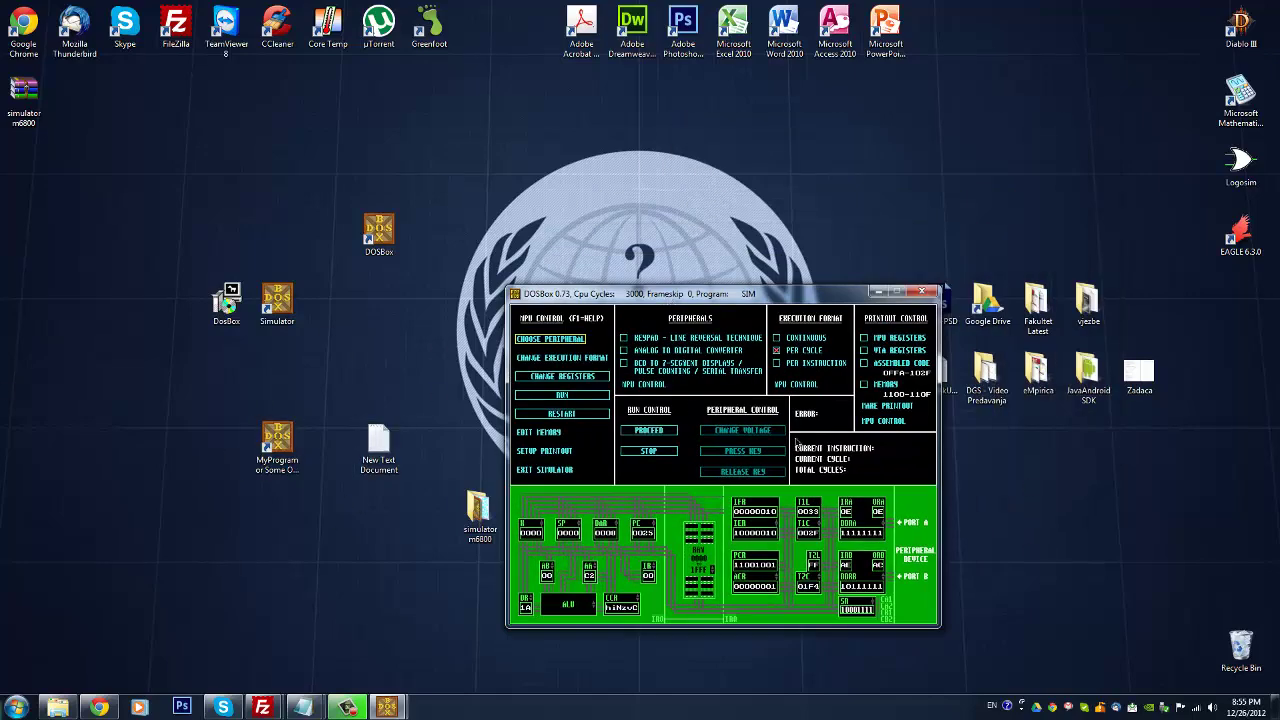
{"action": "left_click_drag", "start_coordinate": [752, 297], "coordinate": [722, 259]}
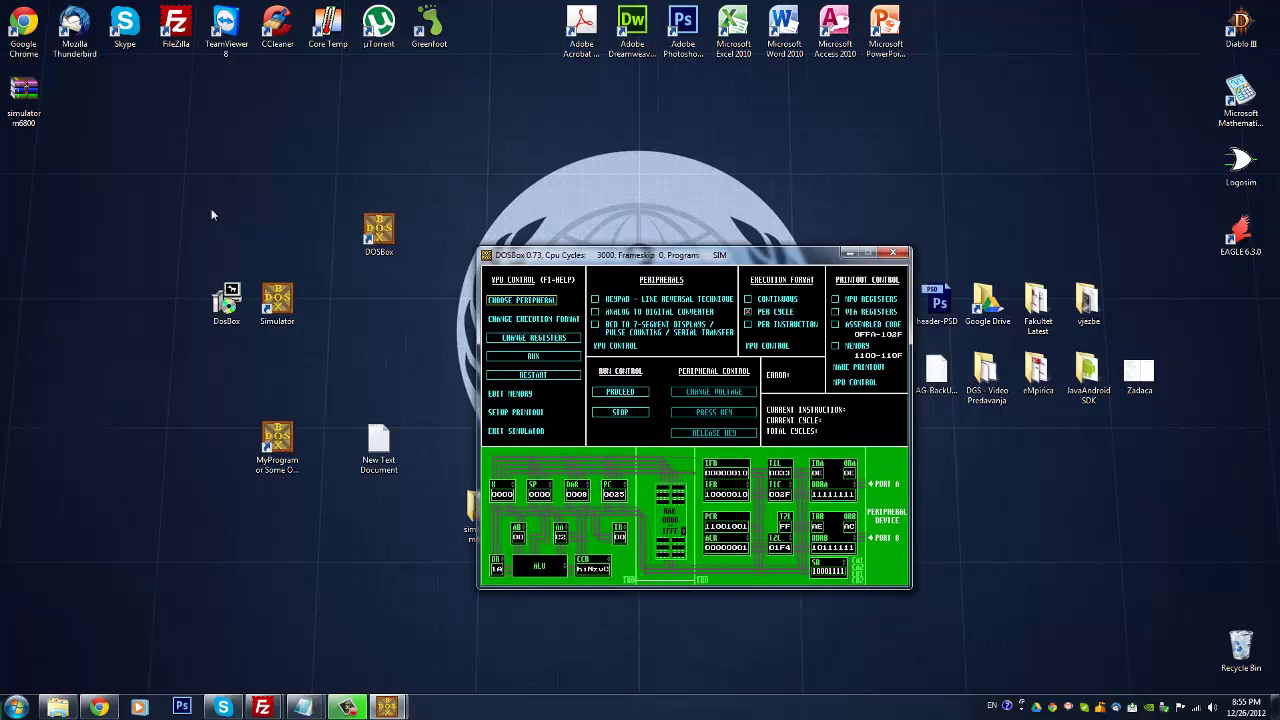
{"action": "left_click", "coordinate": [902, 253]}
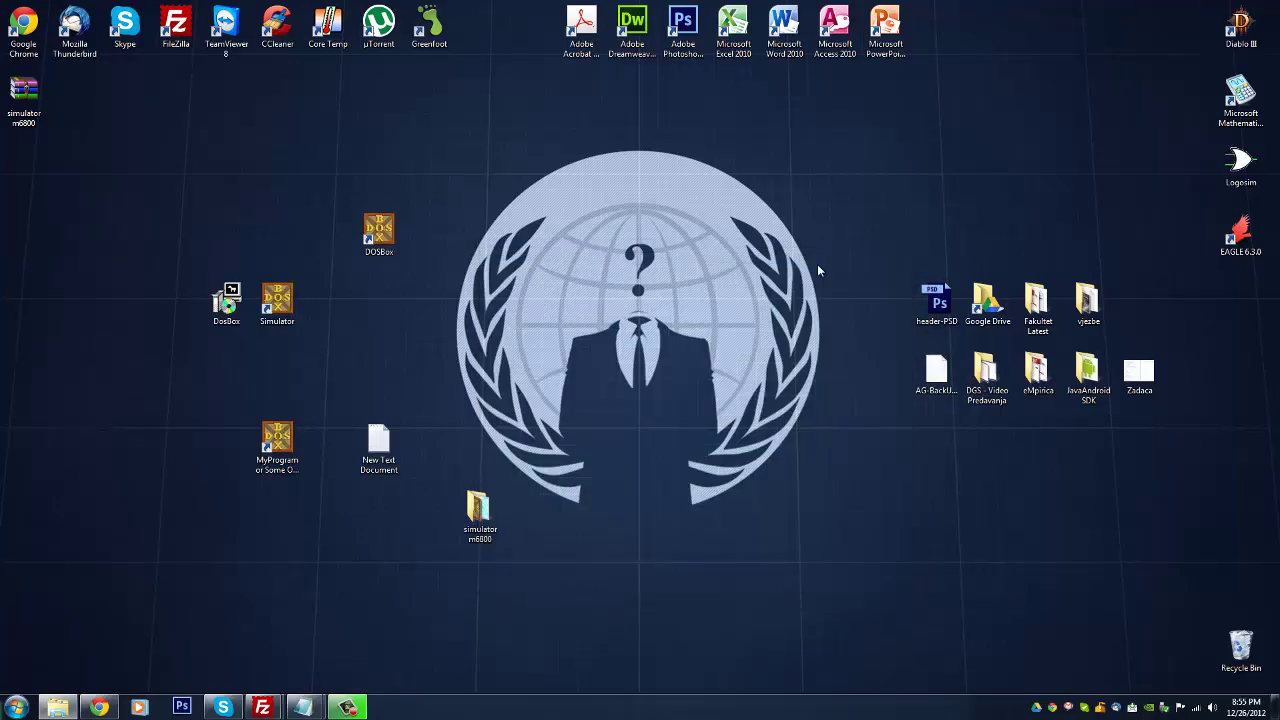
Step: Line up the DOSBox shortcut, the MyProgram or Some Old Game shortcut and the simulator m6800 folder beside Simulator, and refresh the desktop
{"action": "left_click_drag", "start_coordinate": [385, 243], "coordinate": [345, 310]}
{"action": "left_click_drag", "start_coordinate": [300, 455], "coordinate": [416, 325]}
{"action": "right_click", "coordinate": [505, 343]}
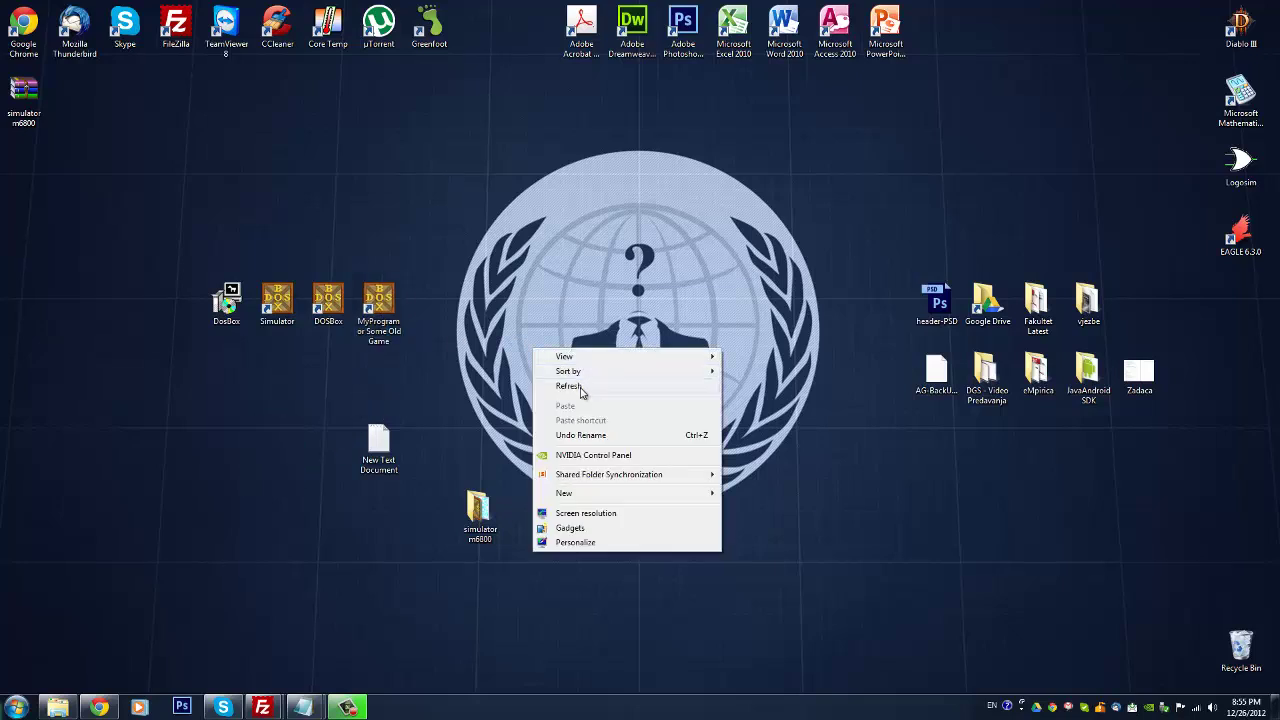
{"action": "left_click", "coordinate": [575, 386]}
{"action": "left_click_drag", "start_coordinate": [478, 508], "coordinate": [430, 312]}
{"action": "right_click", "coordinate": [529, 367]}
{"action": "left_click", "coordinate": [565, 404]}
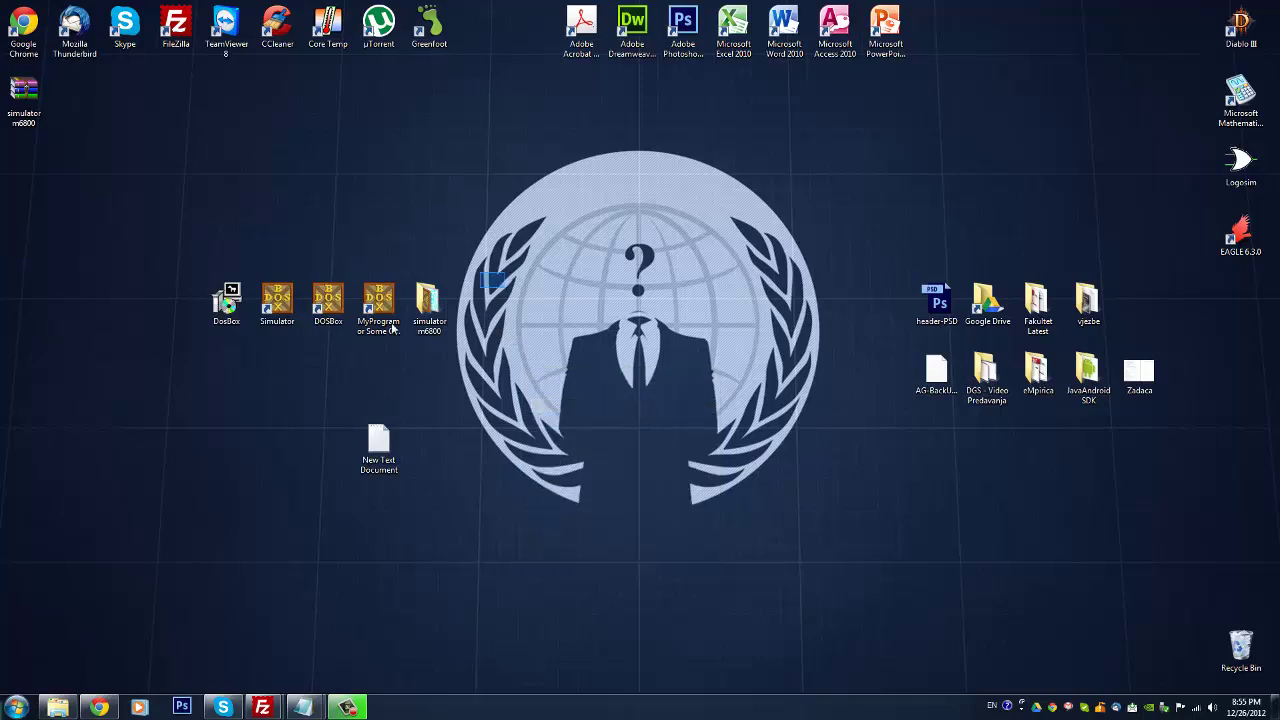
Step: Shift the row of five icons one grid place outward, put the simulator m6800 folder before DosBox, and refresh the desktop
{"action": "left_click_drag", "start_coordinate": [505, 274], "coordinate": [180, 330]}
{"action": "right_click", "coordinate": [184, 354]}
{"action": "left_click", "coordinate": [224, 393]}
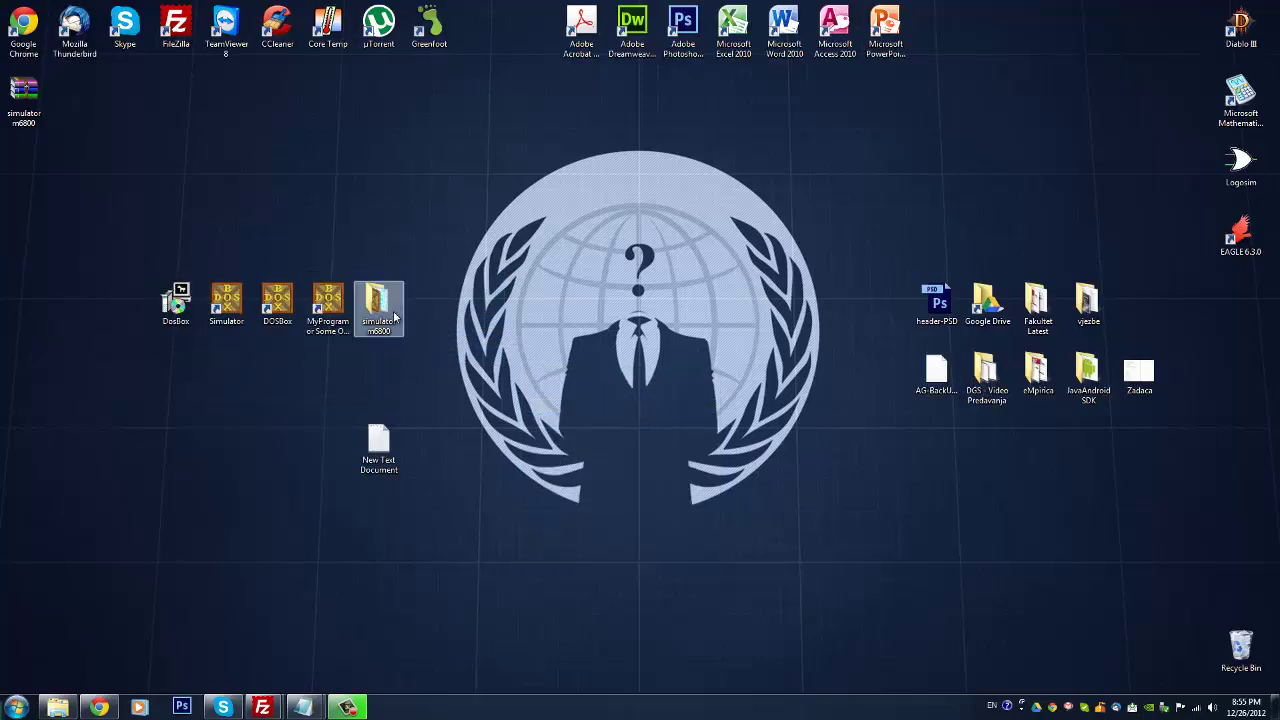
{"action": "left_click_drag", "start_coordinate": [378, 305], "coordinate": [125, 308]}
{"action": "right_click", "coordinate": [234, 386]}
{"action": "left_click", "coordinate": [192, 392]}
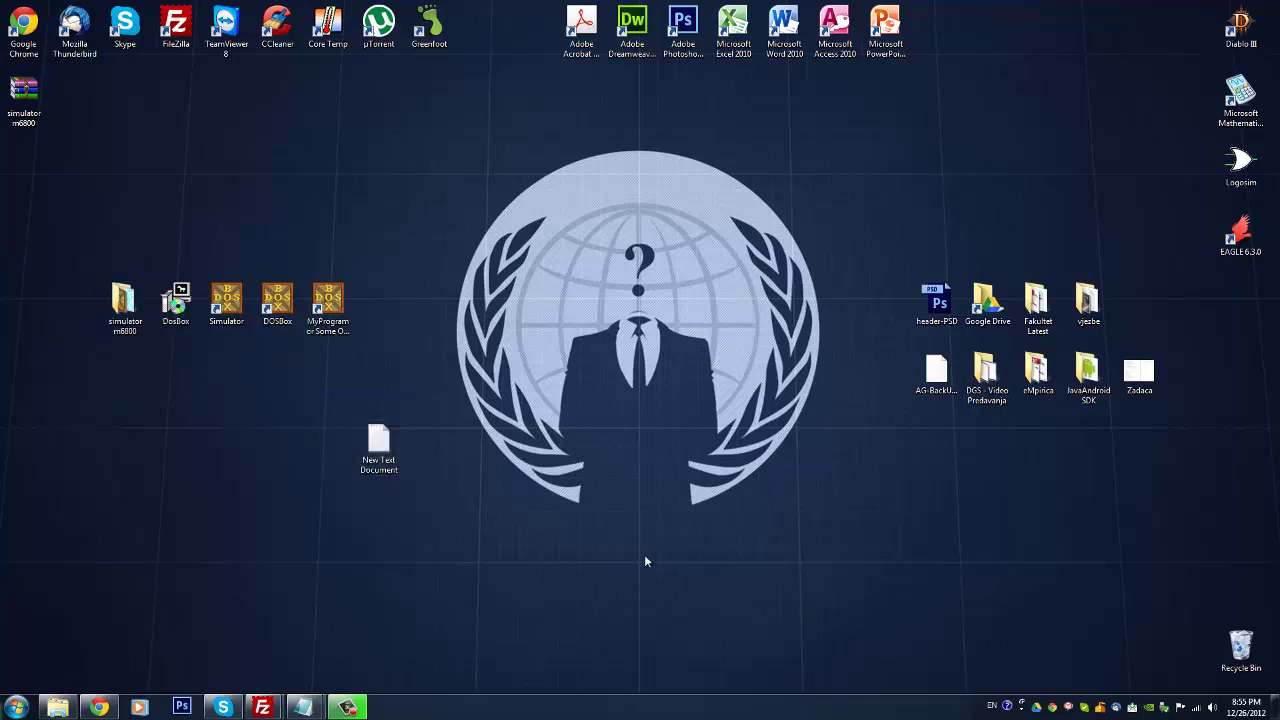